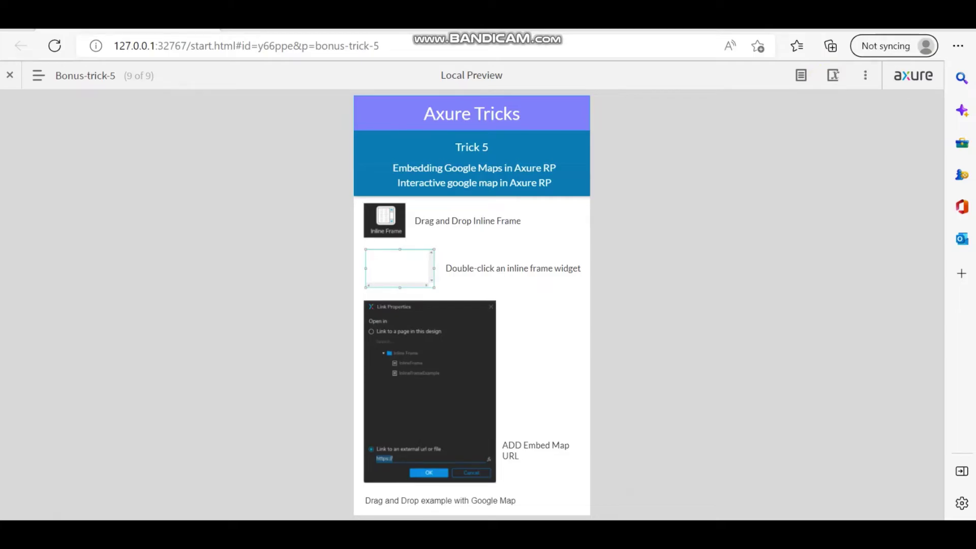
- Add a page named Demo after Bonus-trick-5 and open it
key(alt+Tab)
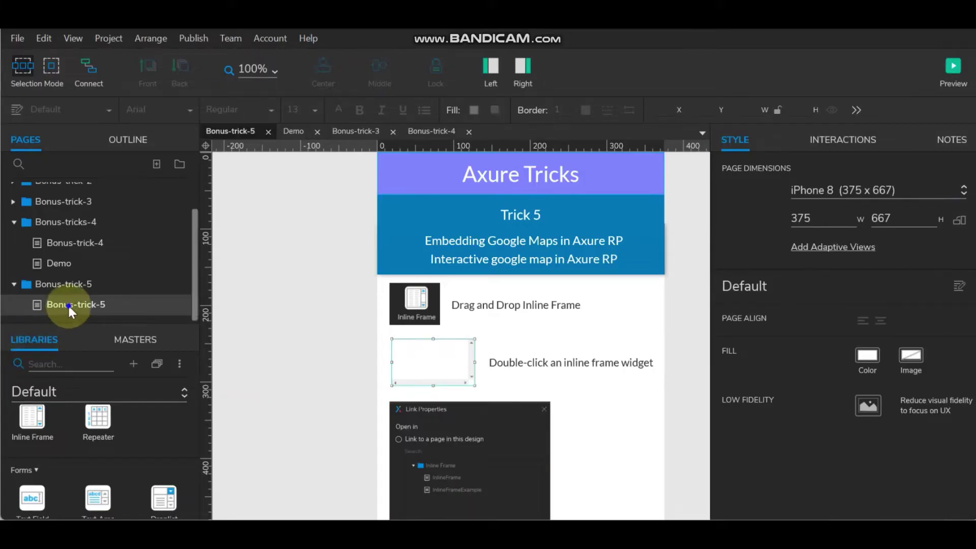
right_click(68, 303)
mouse_move(96, 316)
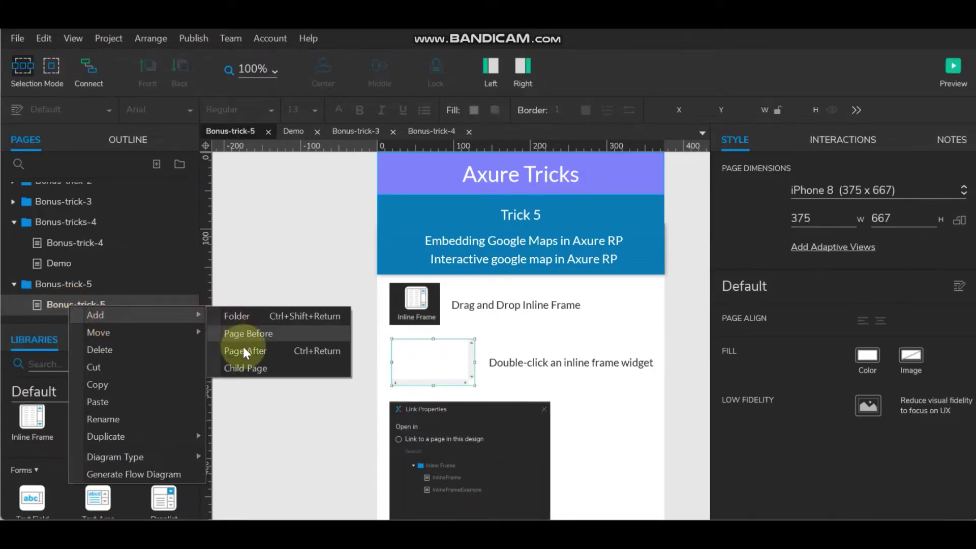
click(243, 349)
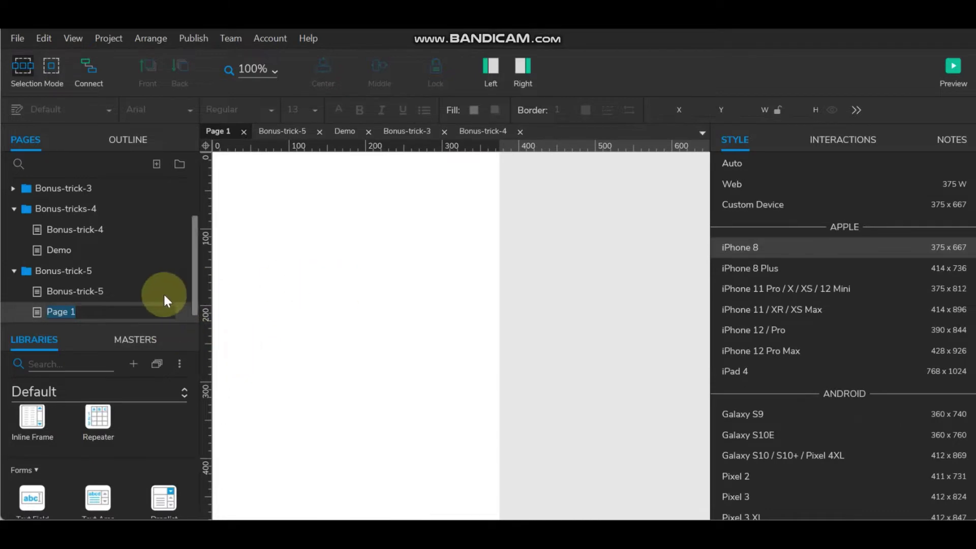
text(Demo)
click(338, 321)
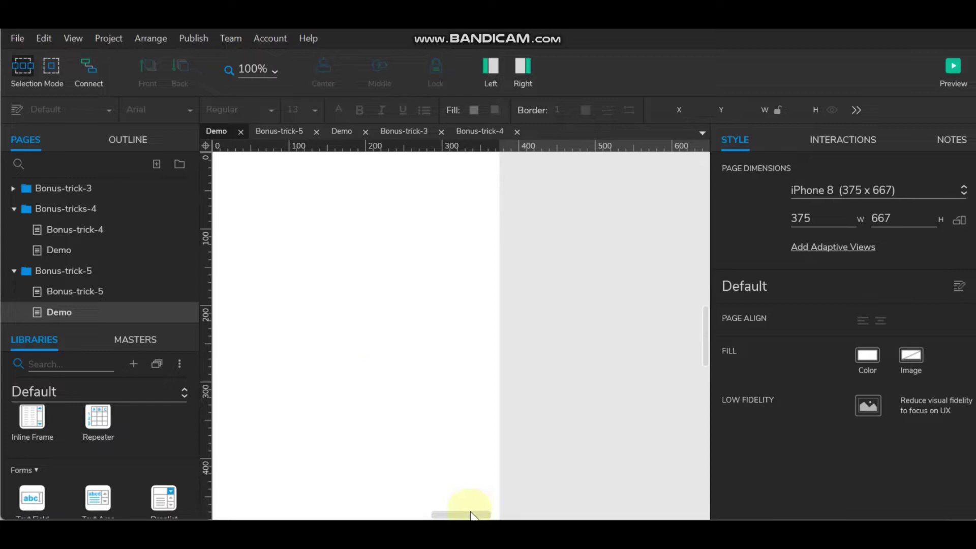
scroll(472, 411, up, 2)
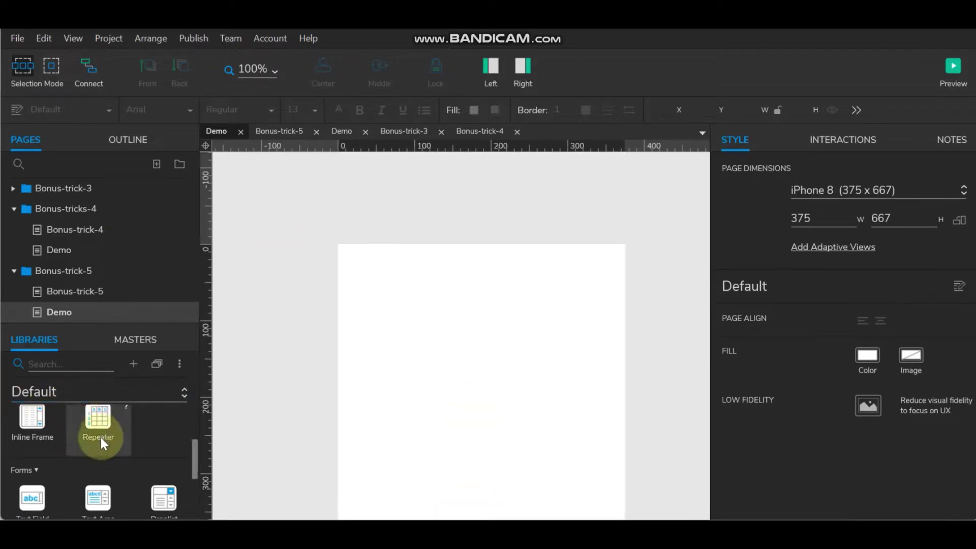
- Place a box and resize it into a 375×45 borderless header bar
scroll(101, 438, up, 3)
mouse_move(35, 446)
mouse_down()
mouse_move(376, 313)
mouse_move(340, 247)
mouse_up()
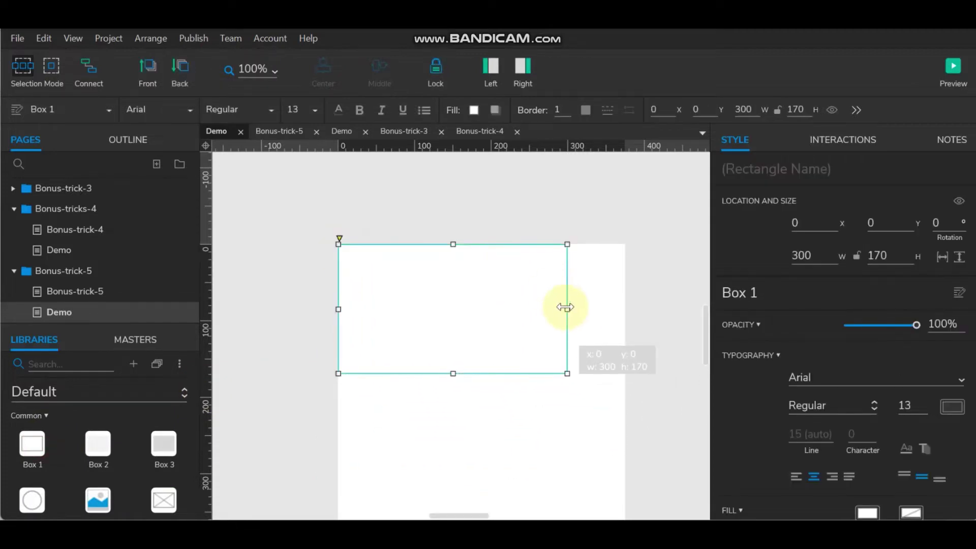
drag(567, 308, 625, 309)
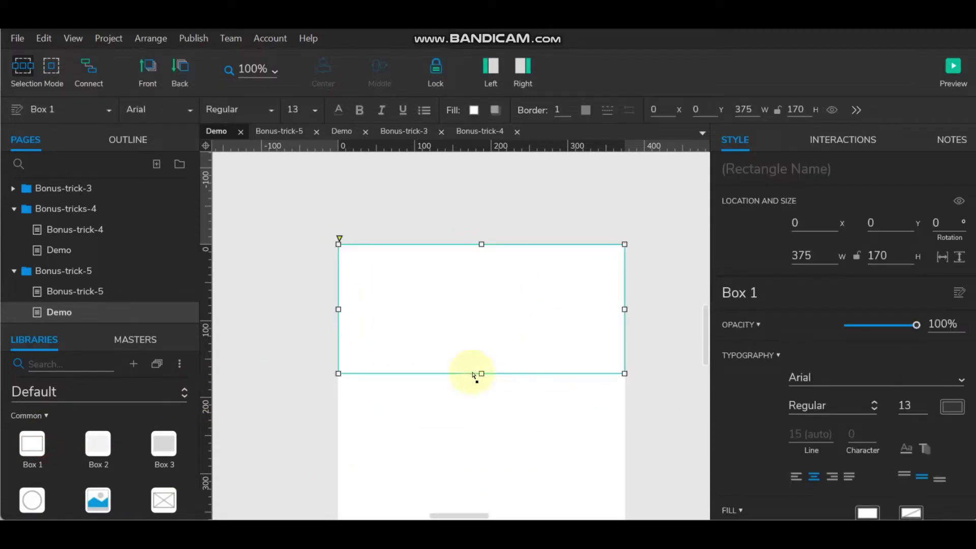
drag(481, 373, 489, 278)
click(482, 220)
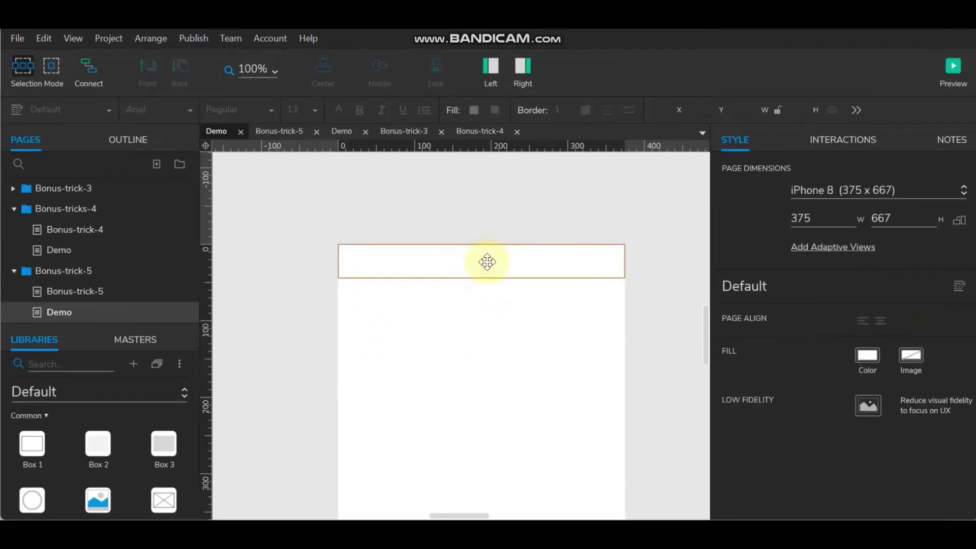
click(489, 262)
click(565, 111)
click(568, 115)
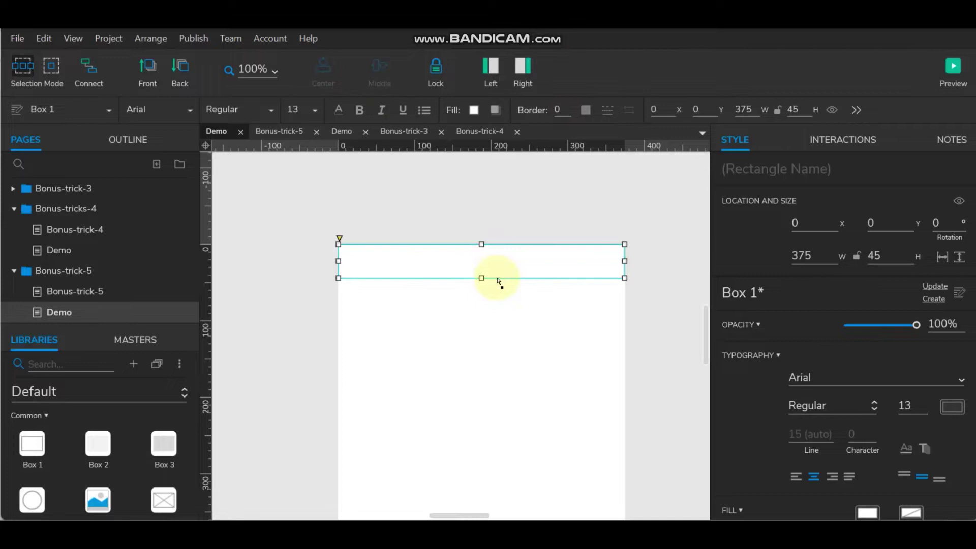
- Label the header box Axure
double_click(482, 261)
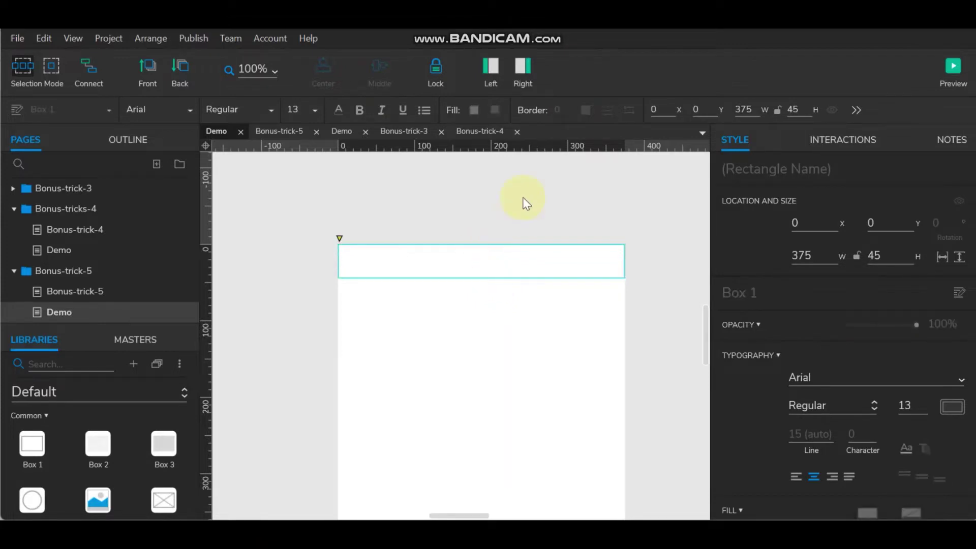
text(Axure)
click(532, 218)
- Enable a drop shadow on the header box with X 1 and Y 0
click(508, 262)
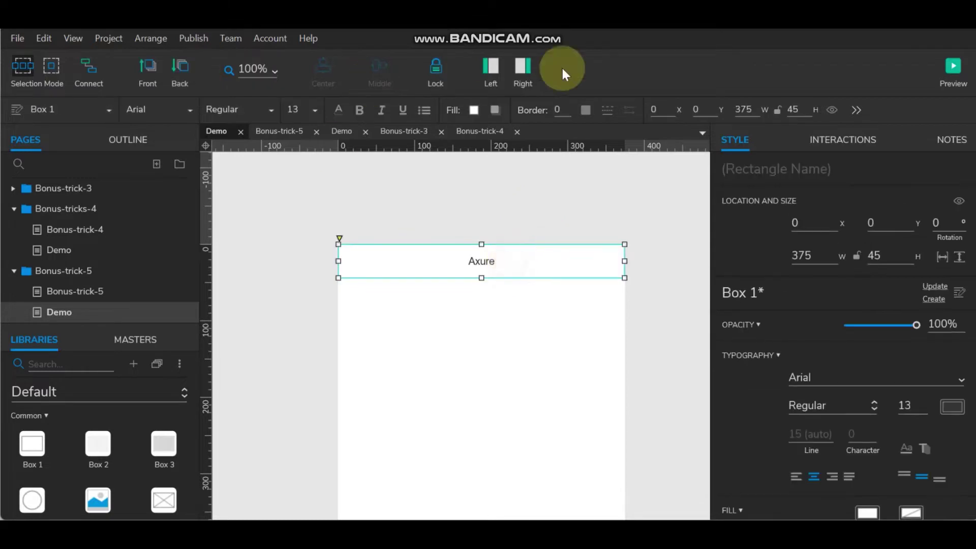
click(495, 111)
click(499, 136)
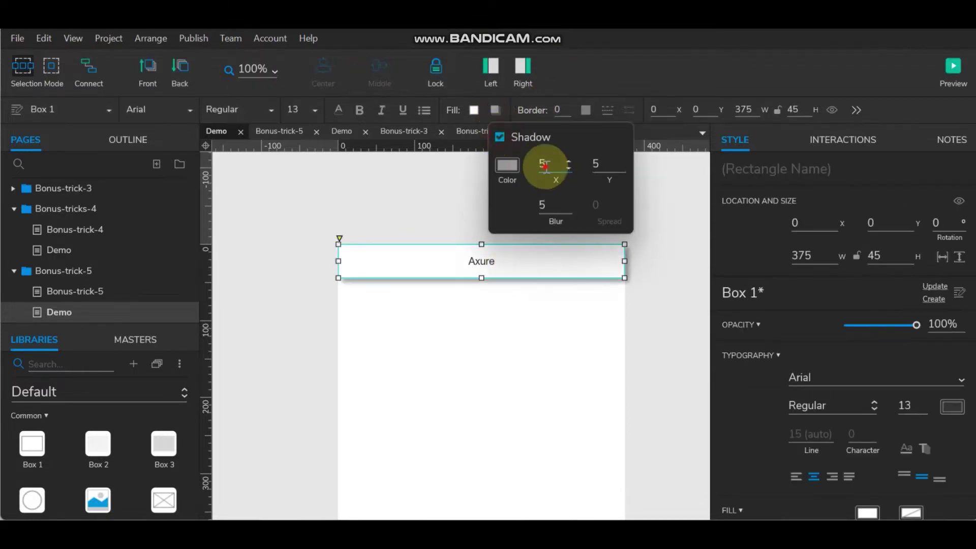
text(1)
click(611, 162)
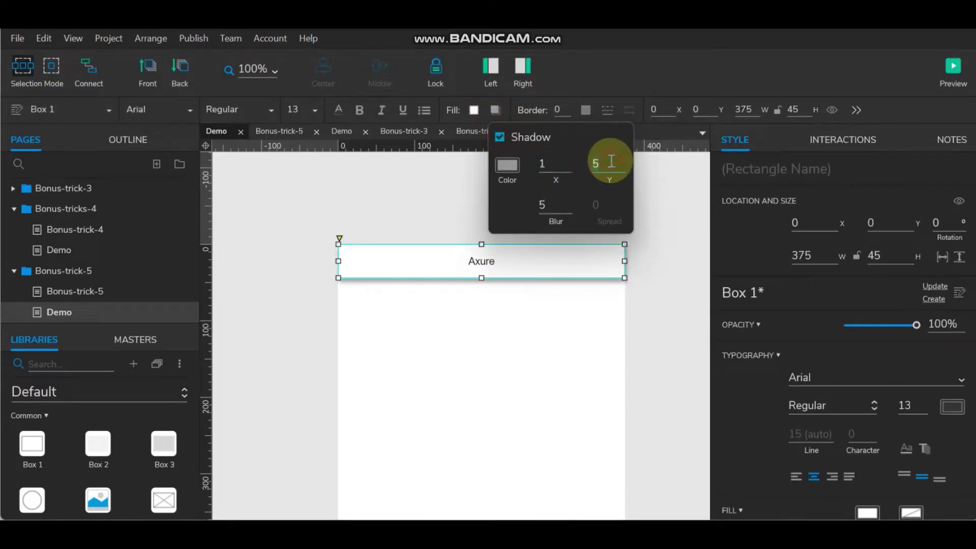
text(0)
click(665, 220)
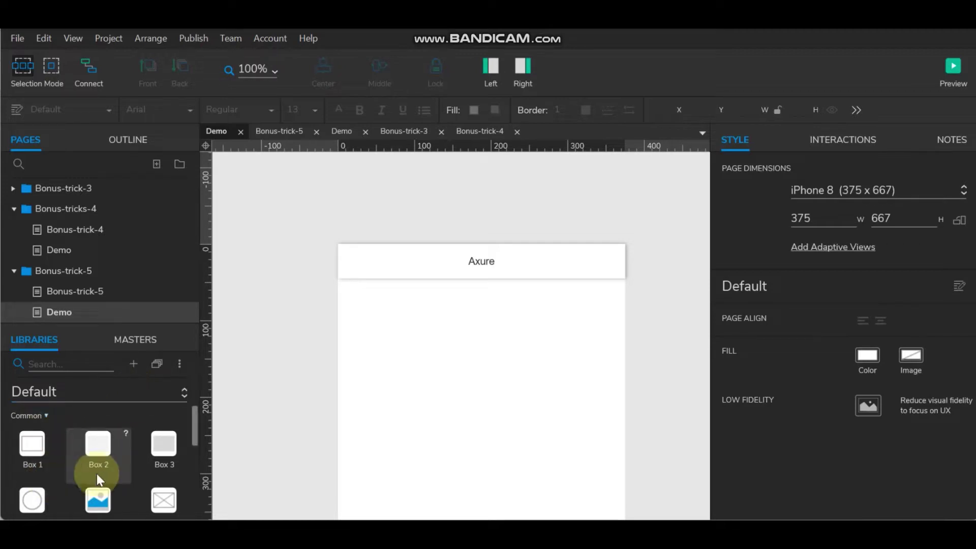
- Place an inline frame below the header and enlarge it to fill most of the width
scroll(105, 465, down, 3)
scroll(112, 459, down, 2)
scroll(112, 459, down, 2)
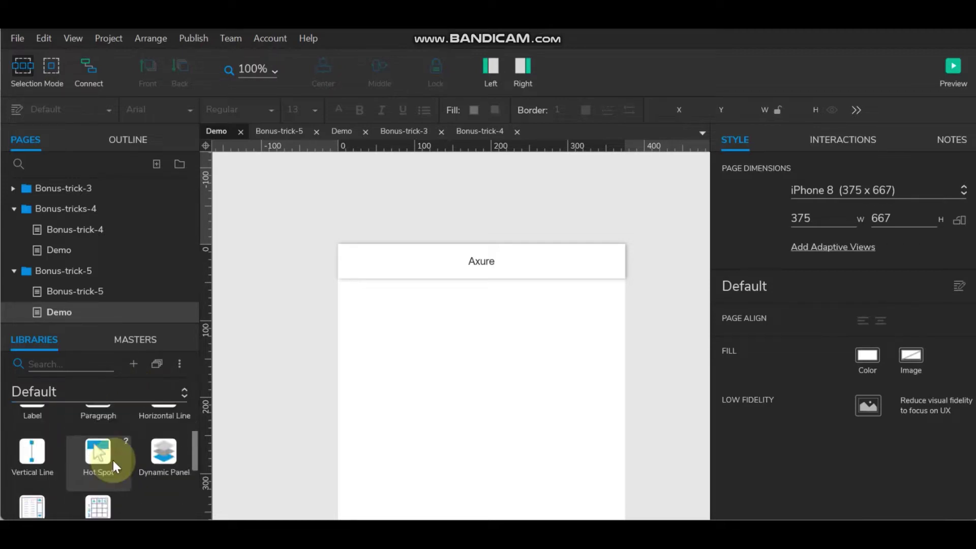
scroll(112, 458, down, 2)
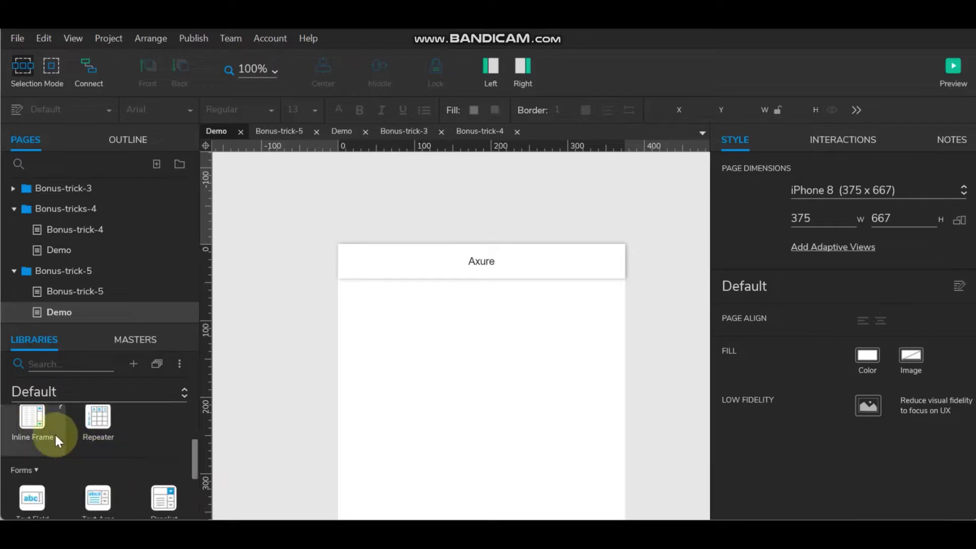
mouse_move(54, 433)
mouse_down()
mouse_move(340, 327)
mouse_move(345, 313)
mouse_up()
drag(575, 381, 616, 378)
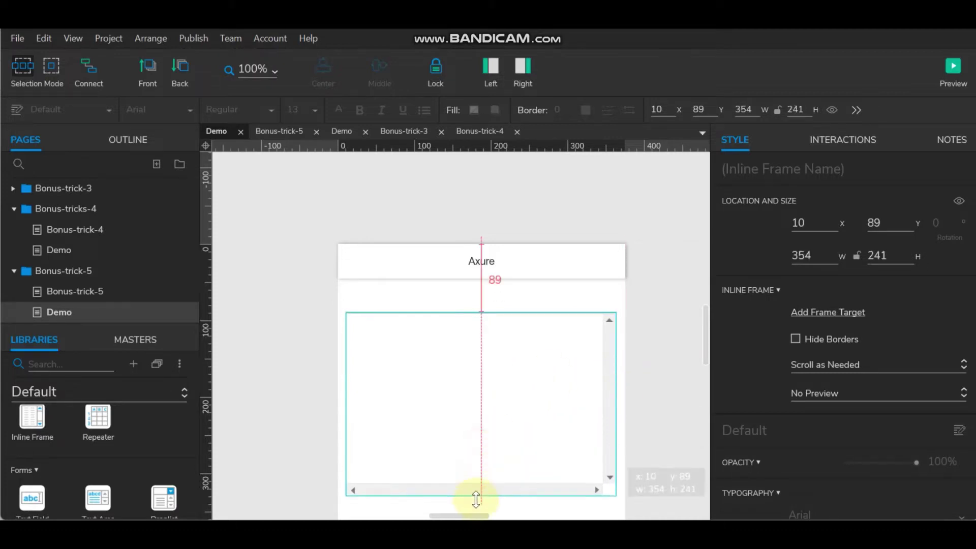
drag(480, 443, 479, 482)
scroll(480, 397, down, 3)
drag(481, 405, 481, 422)
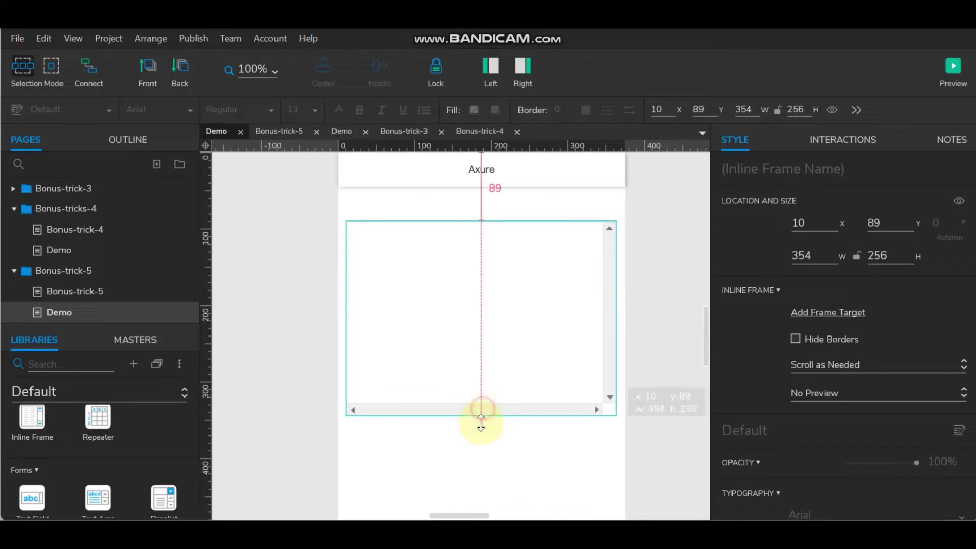
click(648, 328)
- Center-align the inline frame with the Axure header box
scroll(643, 326, up, 3)
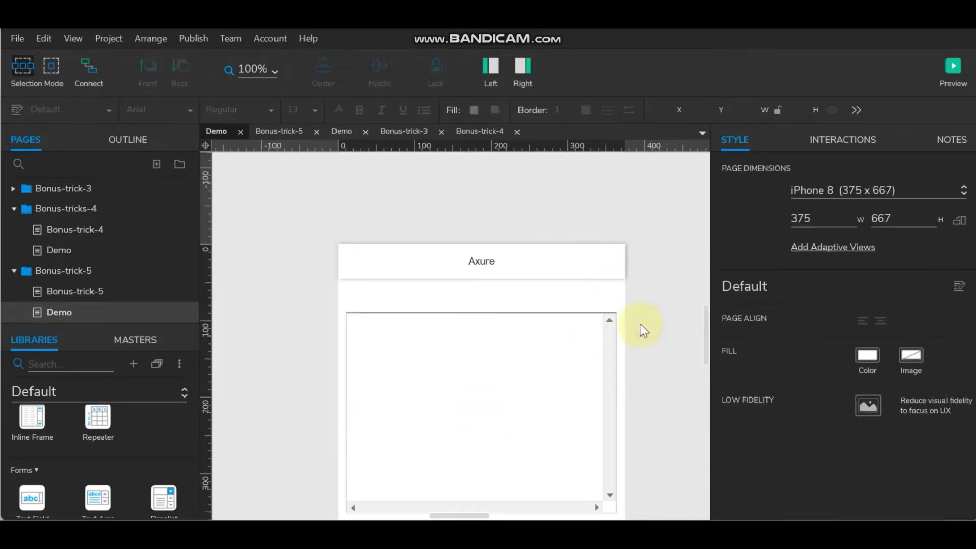
click(586, 261)
ctrl+click(527, 350)
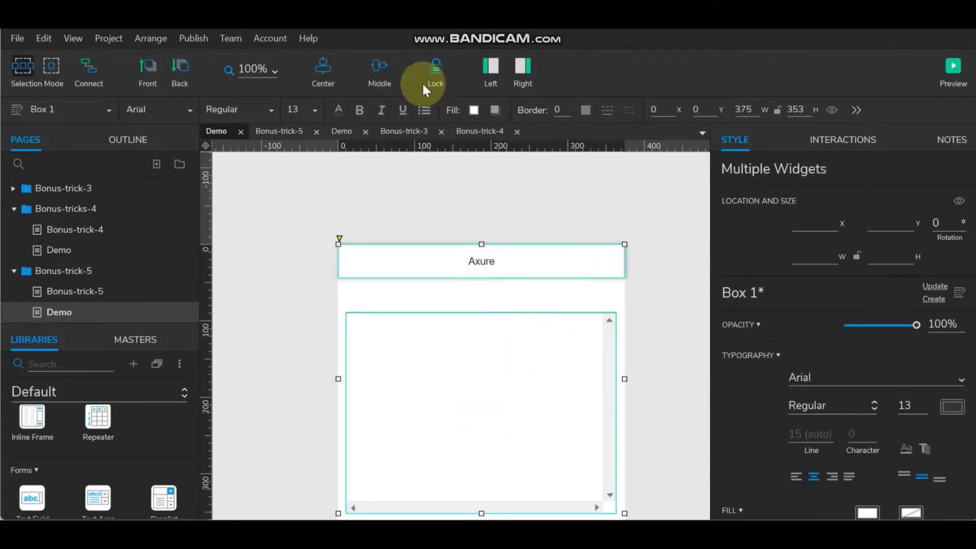
click(330, 73)
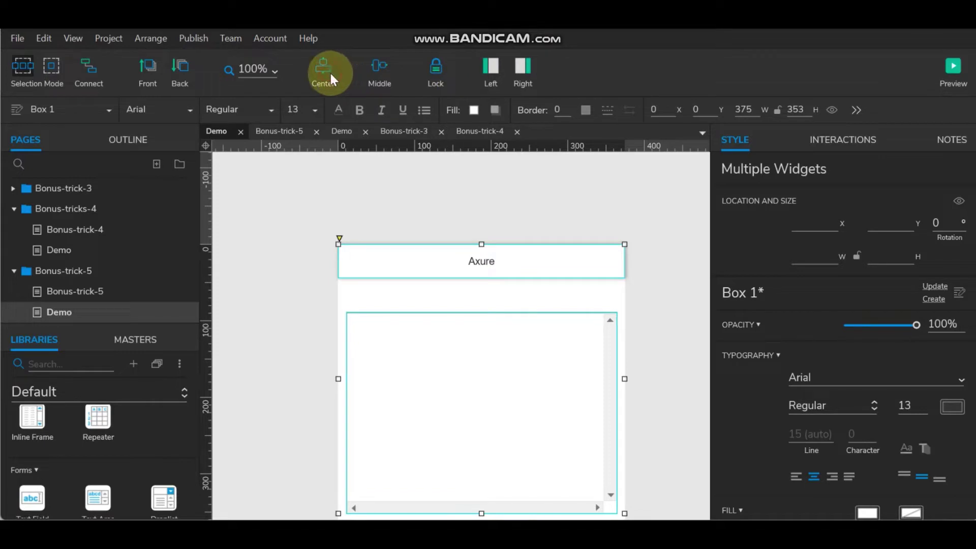
click(656, 274)
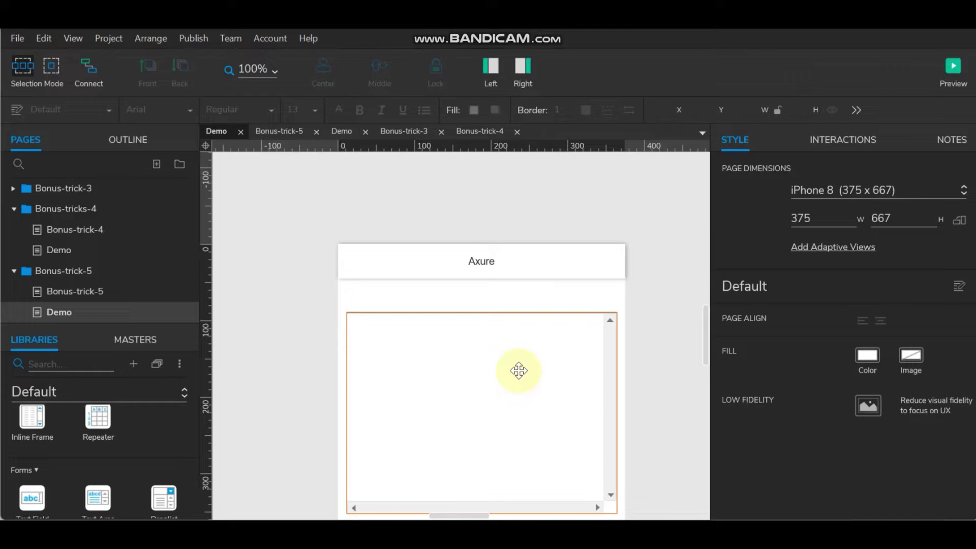
scroll(488, 344, down, 3)
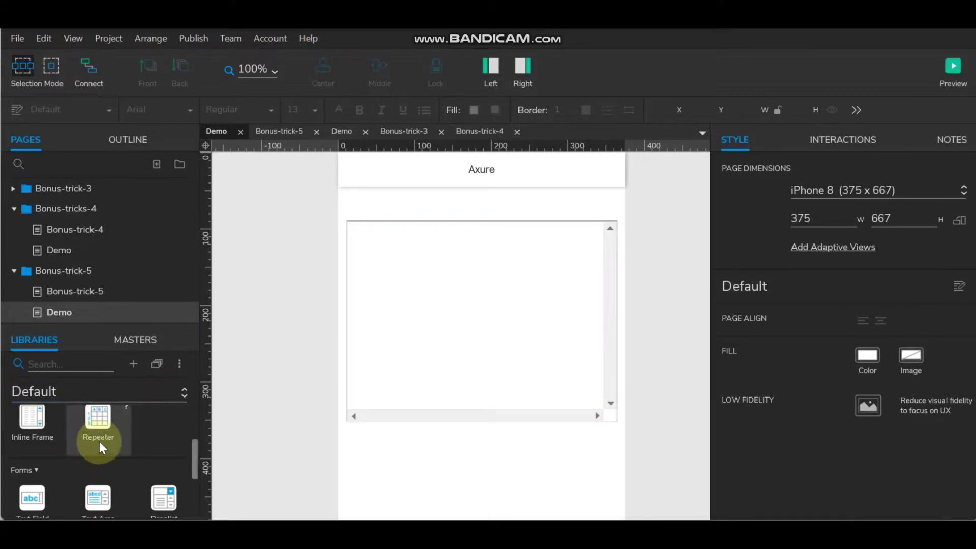
- Search the Bootstrap_version1.0 library for 'mod' and place the Small Modal below the frame
scroll(99, 442, up, 3)
scroll(94, 422, up, 3)
click(91, 394)
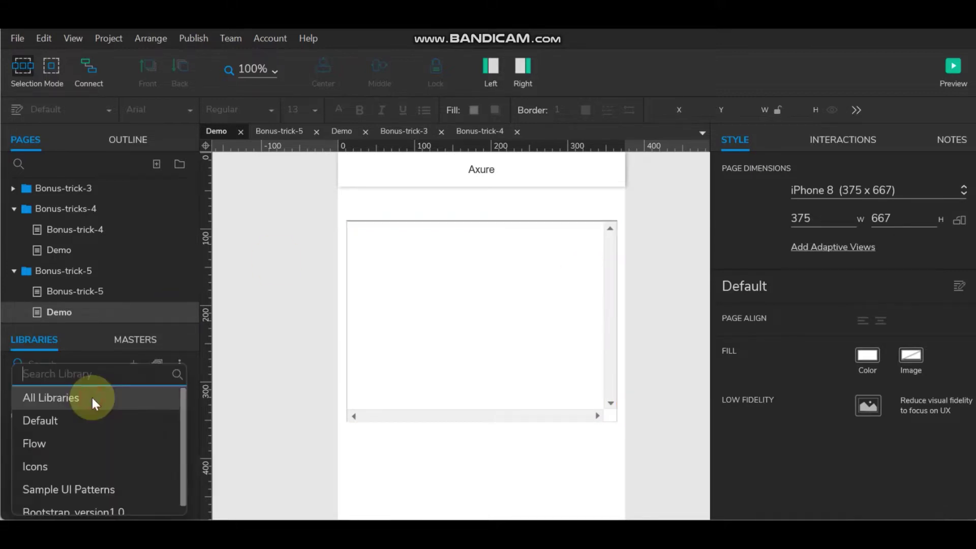
scroll(86, 467, down, 1)
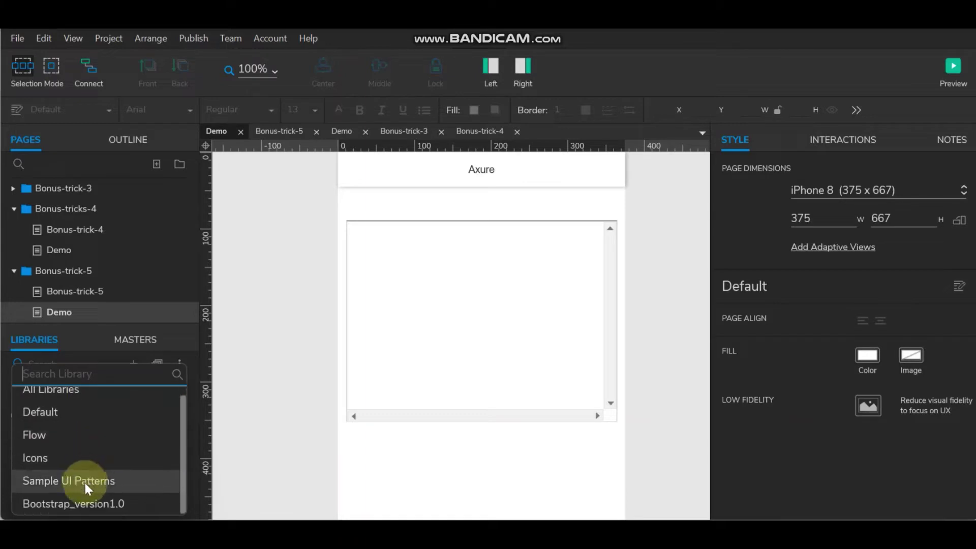
click(84, 499)
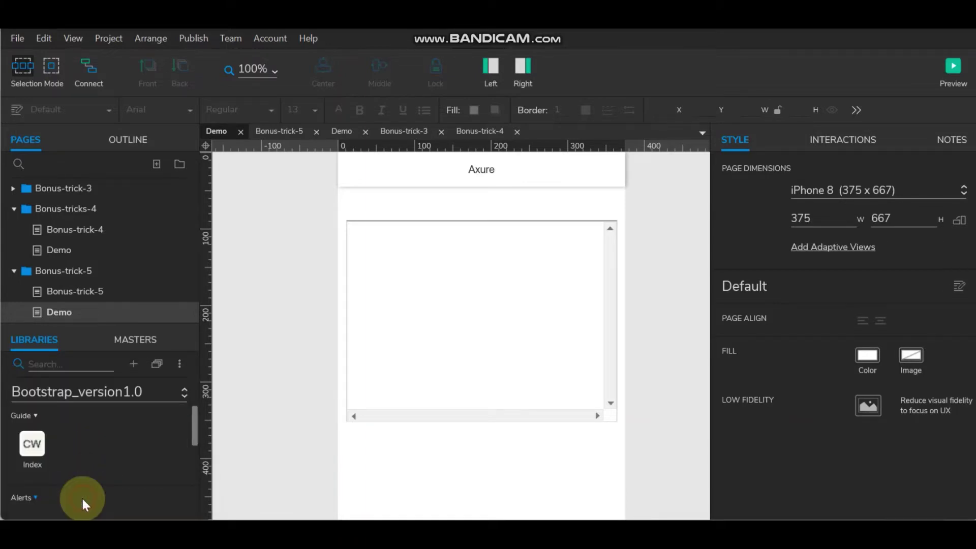
click(71, 362)
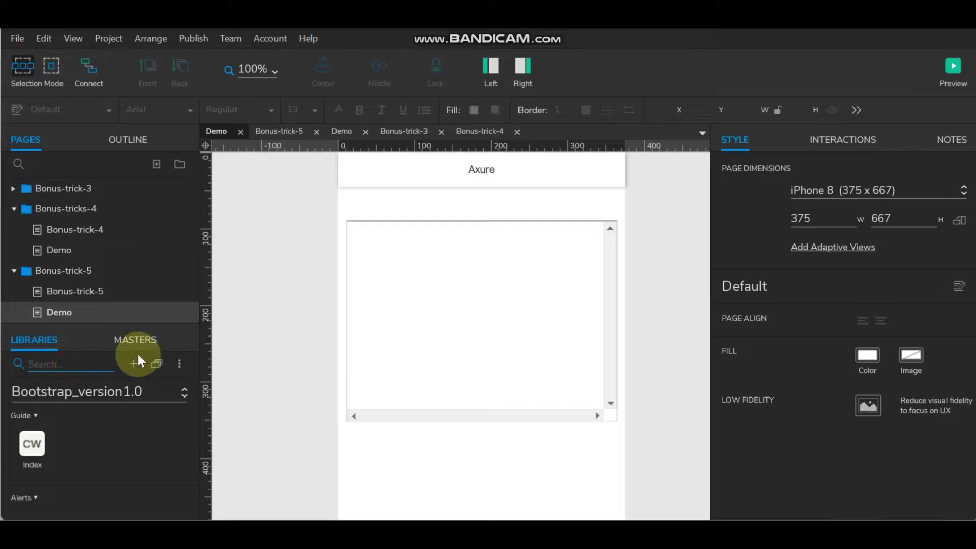
text(mo)
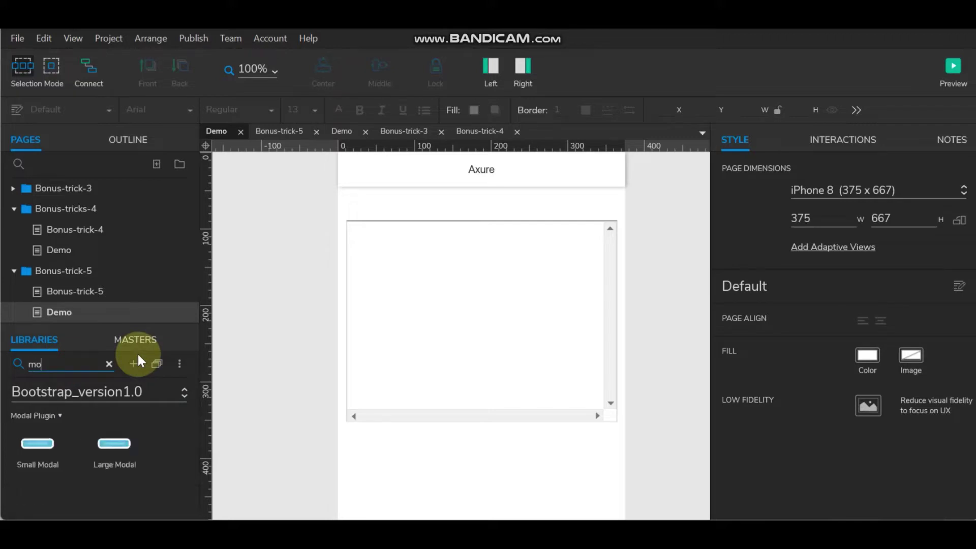
text(d)
mouse_move(24, 459)
mouse_down()
mouse_move(344, 423)
mouse_move(344, 433)
mouse_up()
scroll(460, 374, down, 3)
scroll(460, 356, down, 2)
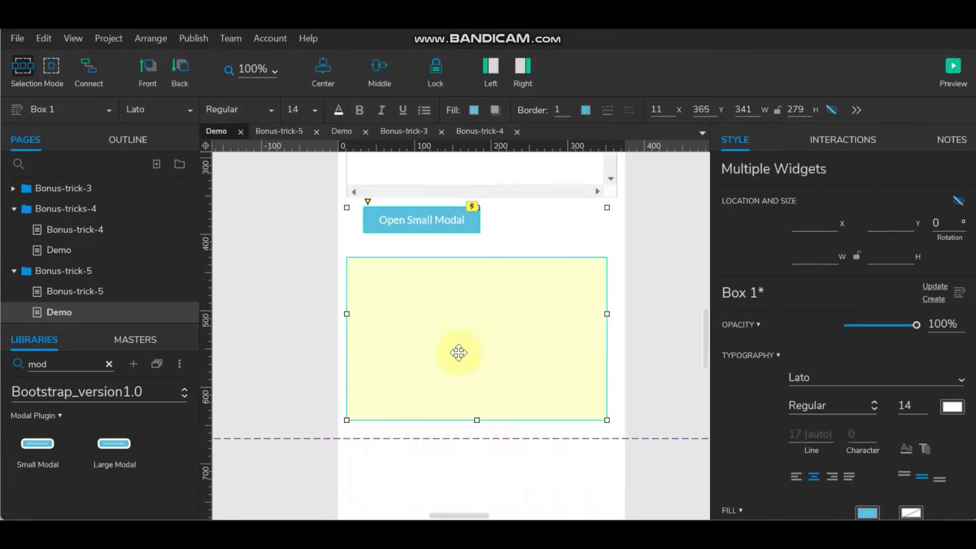
- Delete the modal's placeholder body text and Close button
double_click(504, 320)
click(447, 328)
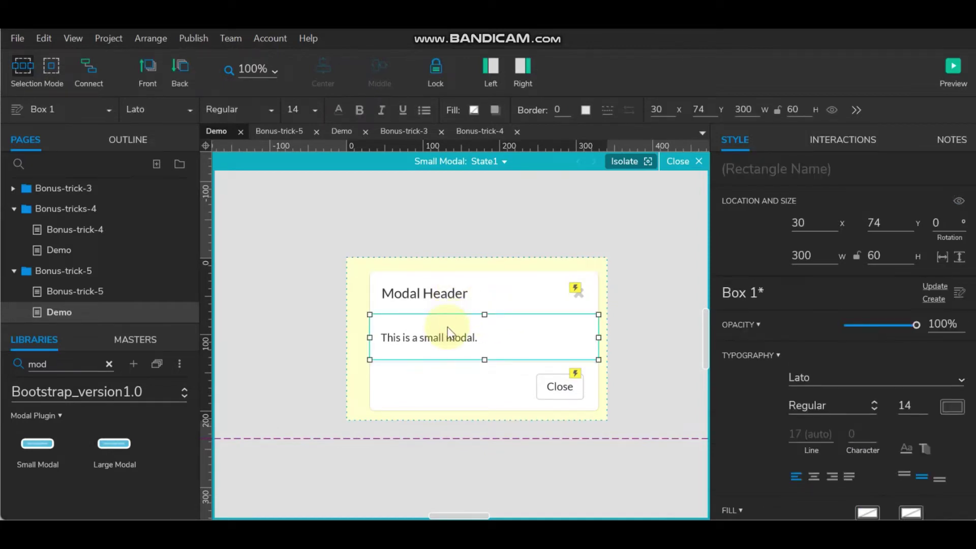
key(Delete)
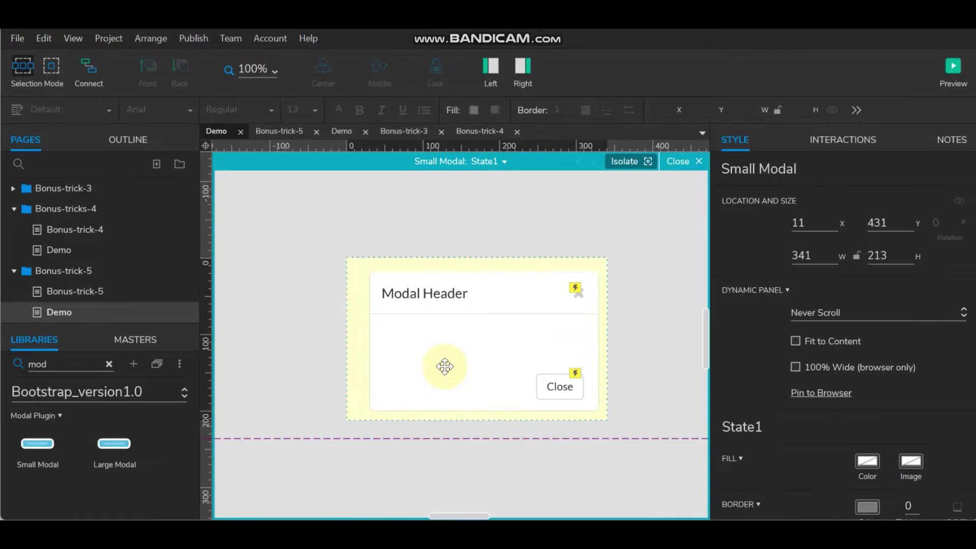
click(541, 387)
key(Delete)
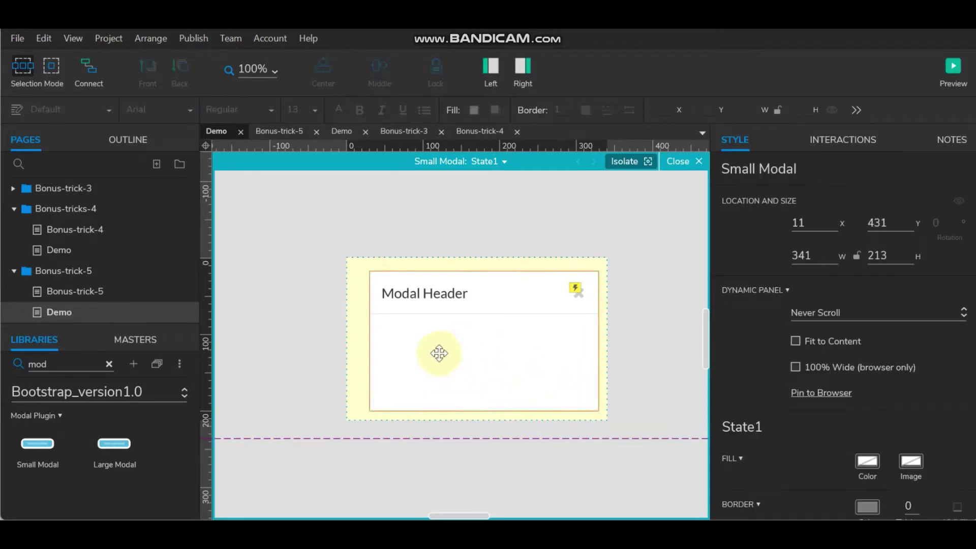
- Rename the modal header to Contact Us and stretch its white box taller
double_click(432, 299)
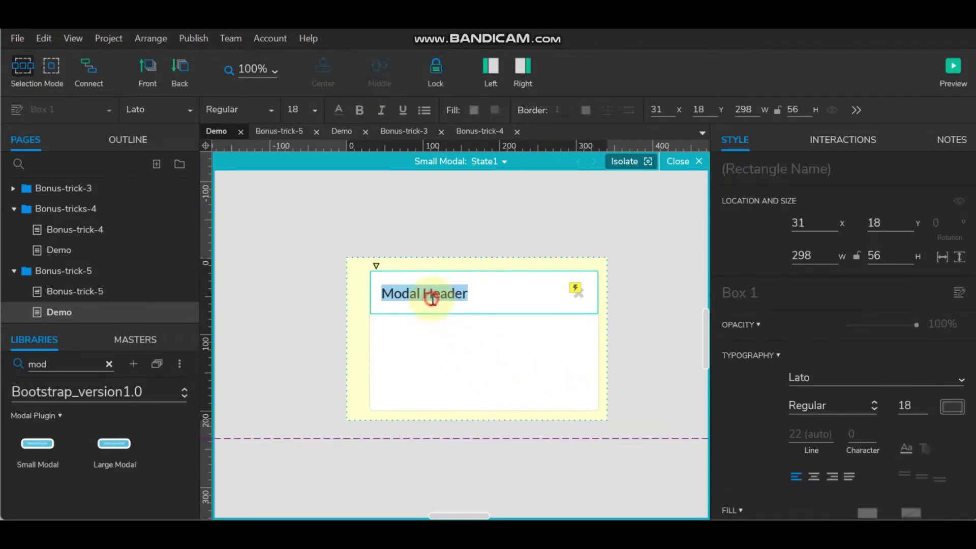
text(Con)
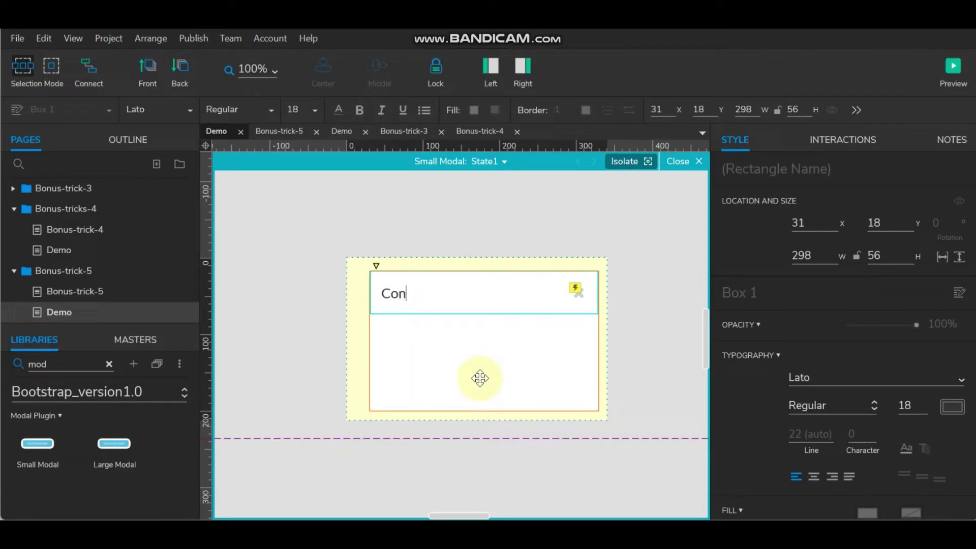
text(t)
text(act U)
text(s)
key(Escape)
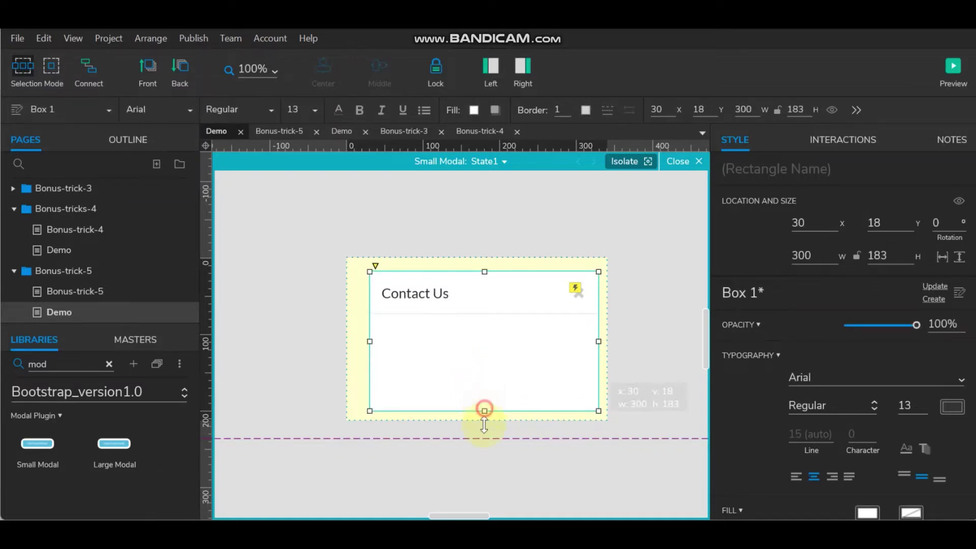
drag(484, 409, 483, 514)
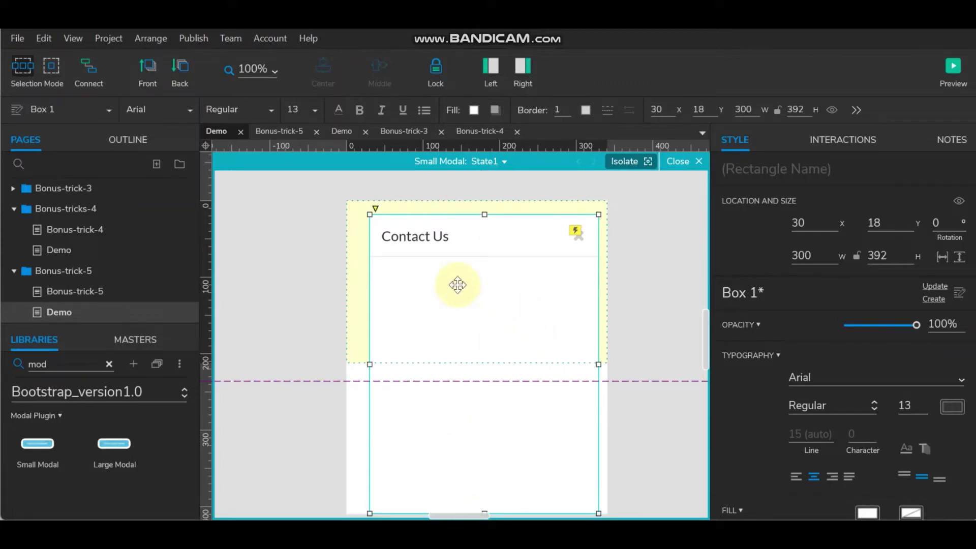
- From the Default library, place an inline frame under the Contact Us header and make it taller
click(108, 364)
click(111, 392)
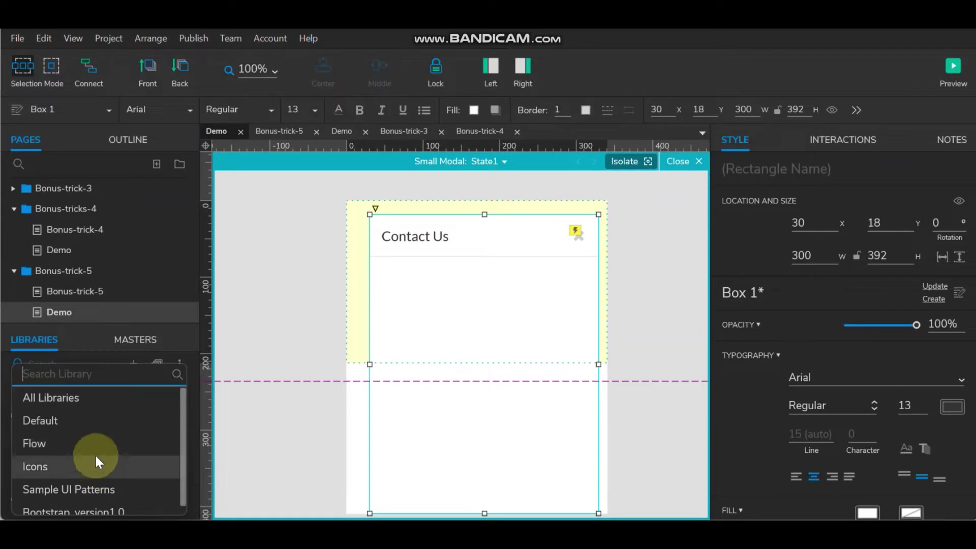
click(92, 420)
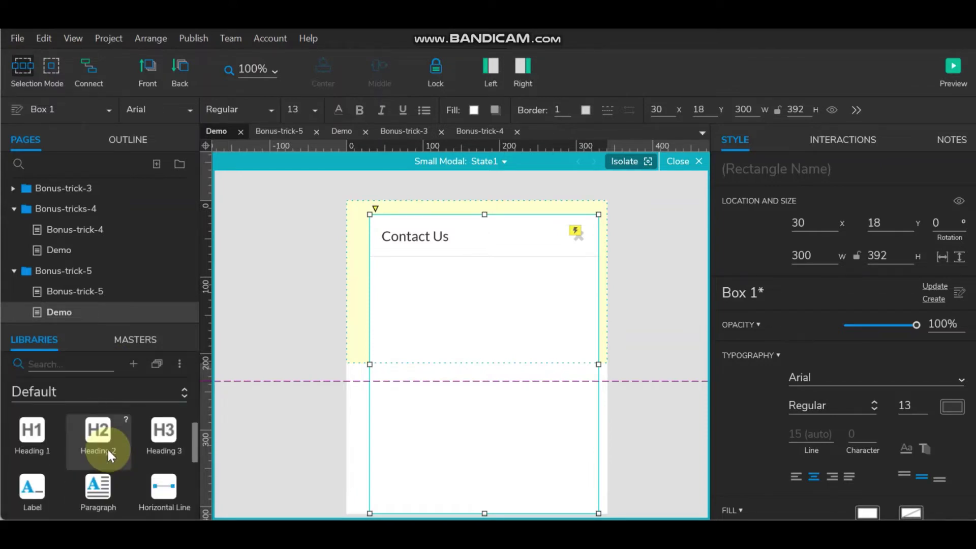
scroll(107, 450, down, 3)
mouse_move(108, 453)
mouse_down()
mouse_move(377, 285)
mouse_move(373, 258)
mouse_up()
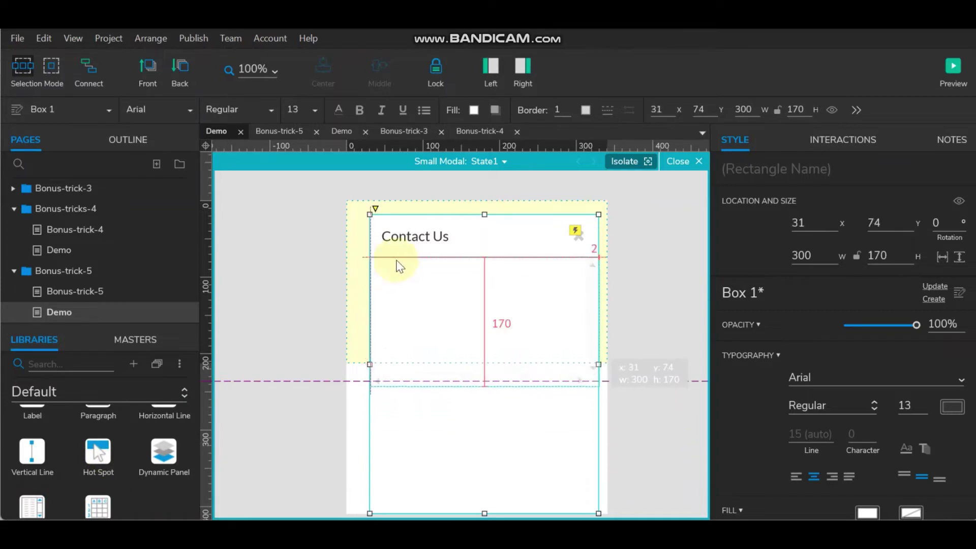
click(530, 327)
scroll(531, 327, down, 3)
drag(485, 294, 485, 422)
scroll(666, 339, up, 3)
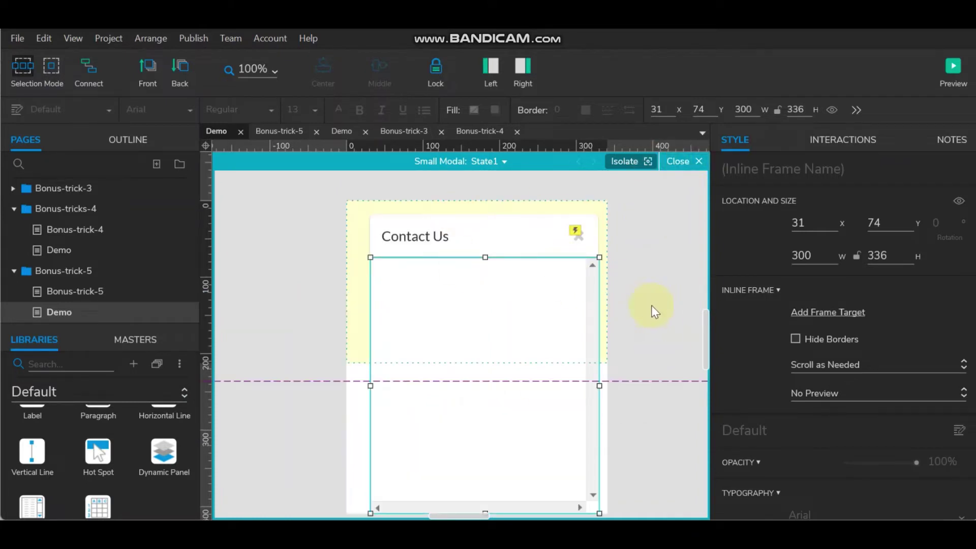
- Set the modal's inline frame to hidden borders, Never Scroll and Map preview
click(529, 318)
click(515, 323)
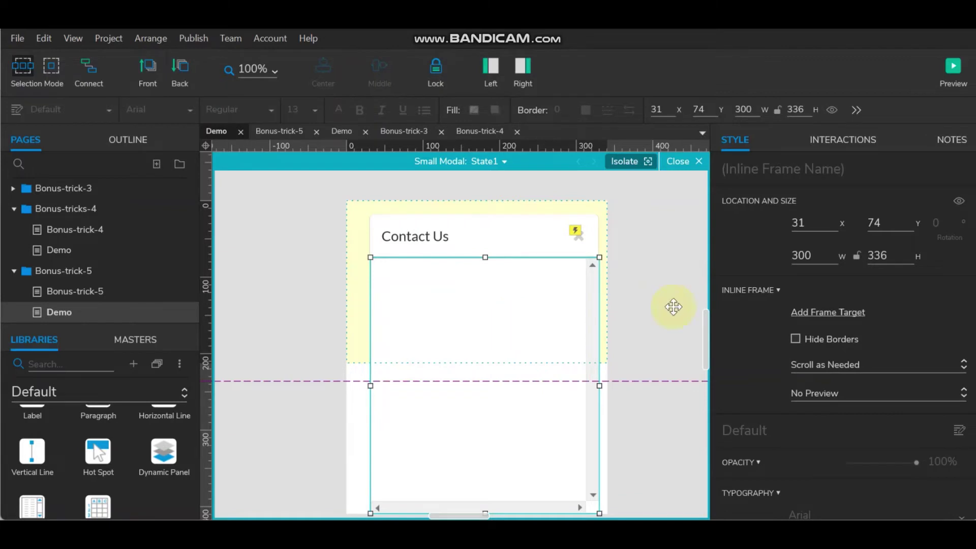
click(794, 339)
click(845, 364)
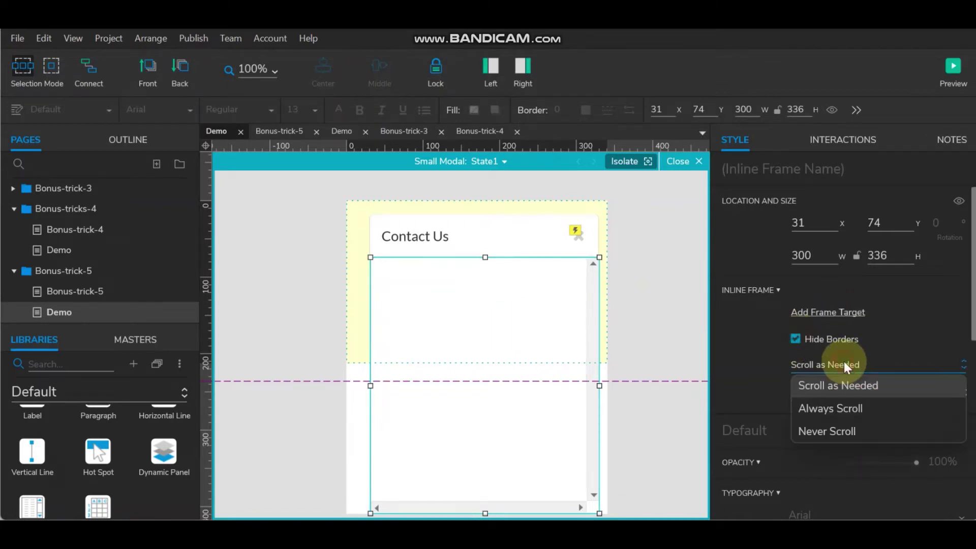
click(837, 430)
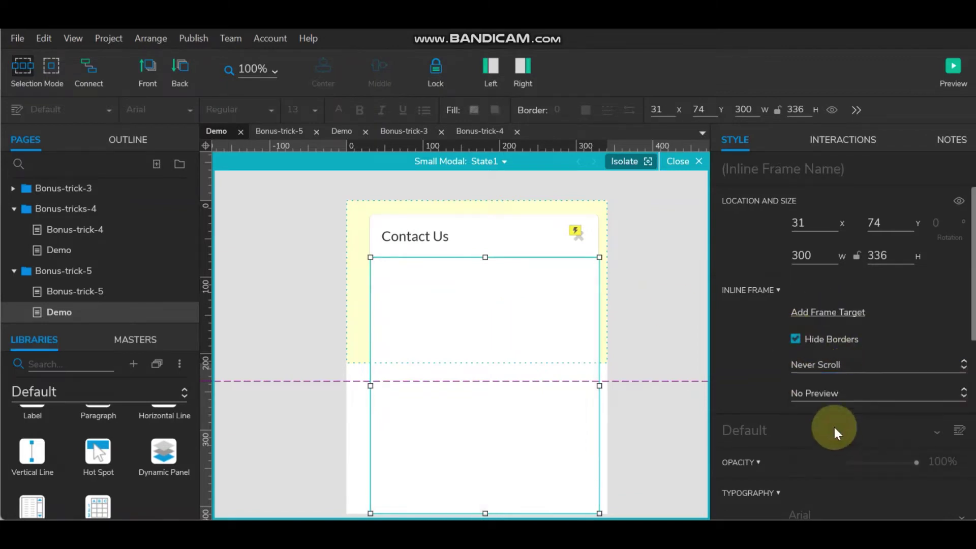
click(832, 395)
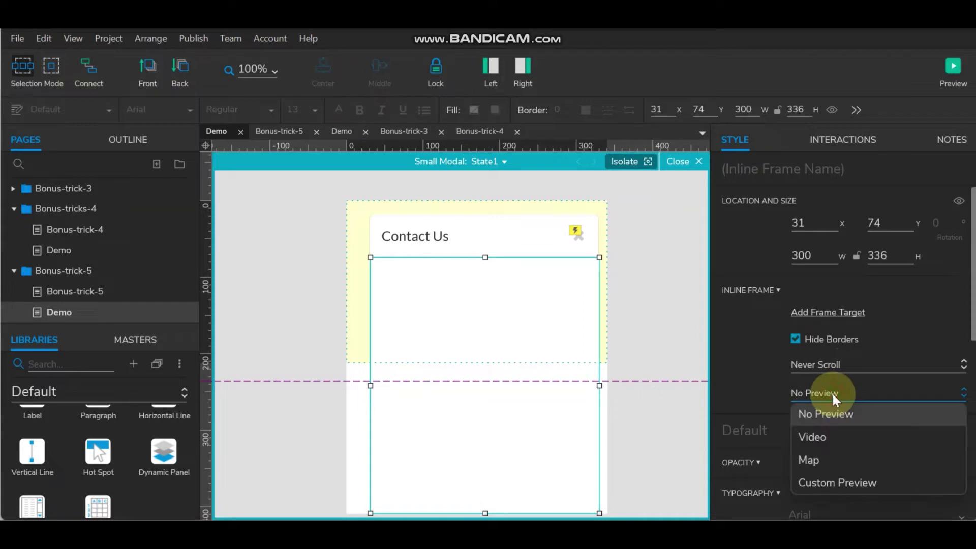
click(828, 455)
- Move the Open Small Modal button above the page's inline frame
click(685, 161)
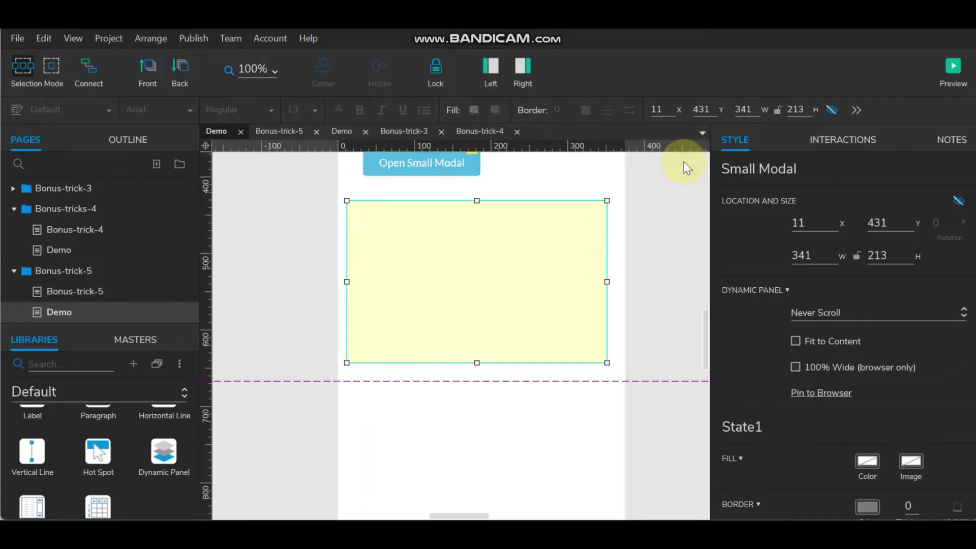
scroll(512, 346, up, 4)
scroll(513, 346, up, 2)
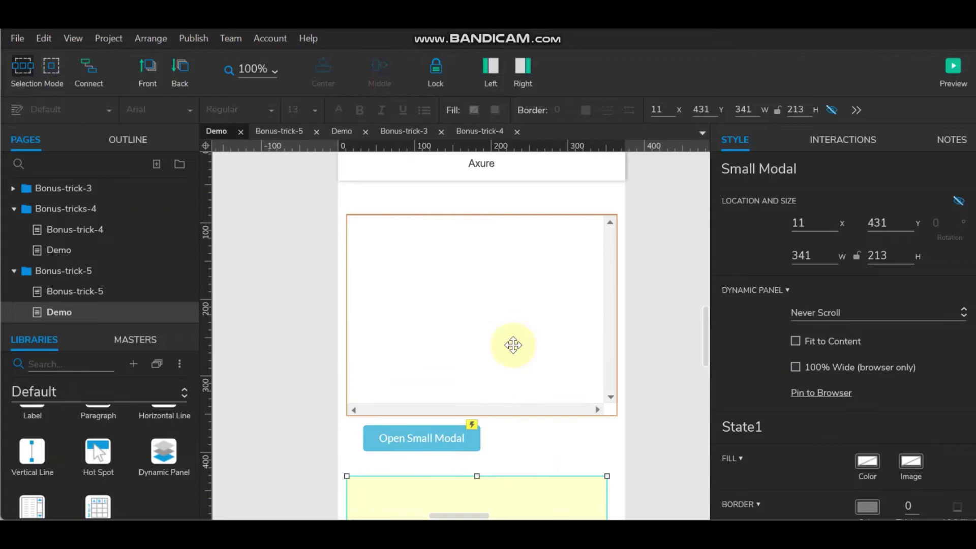
click(448, 438)
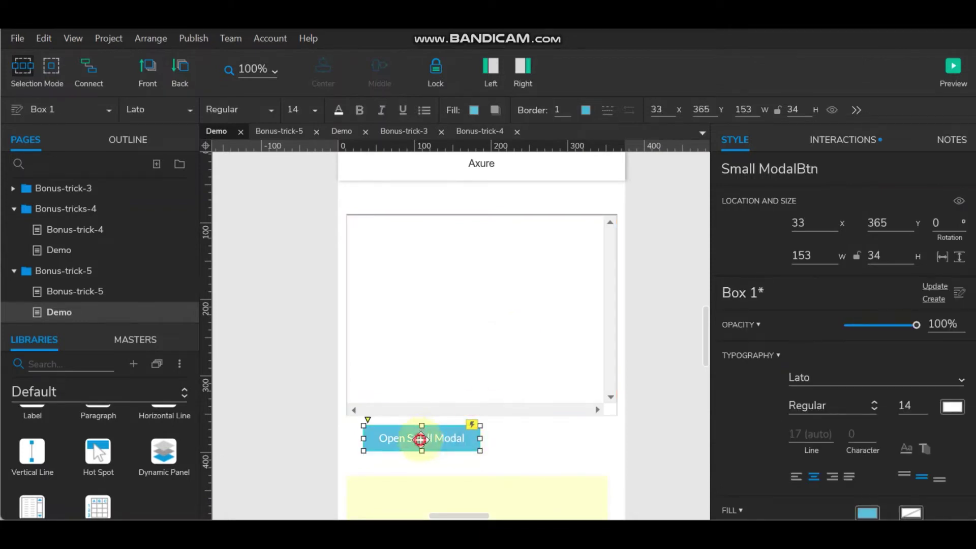
mouse_move(419, 441)
mouse_down()
mouse_move(465, 315)
mouse_move(407, 201)
mouse_up()
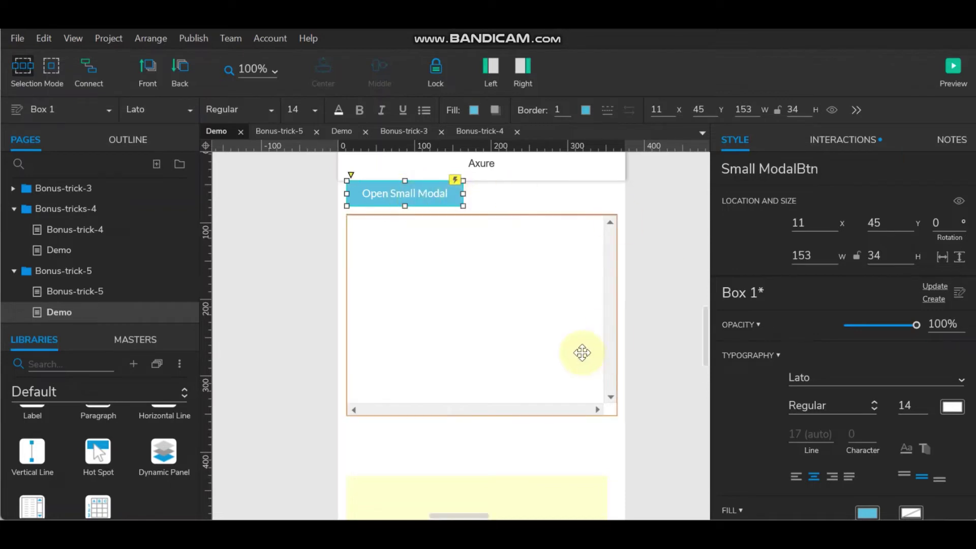
- Give the page's inline frame hidden borders, Never Scroll and a Map preview
click(529, 331)
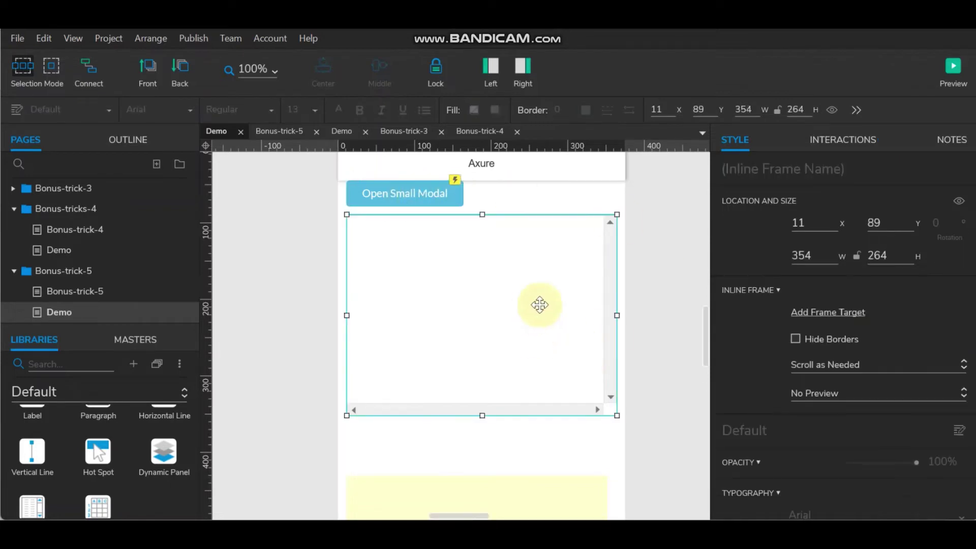
click(796, 338)
click(844, 366)
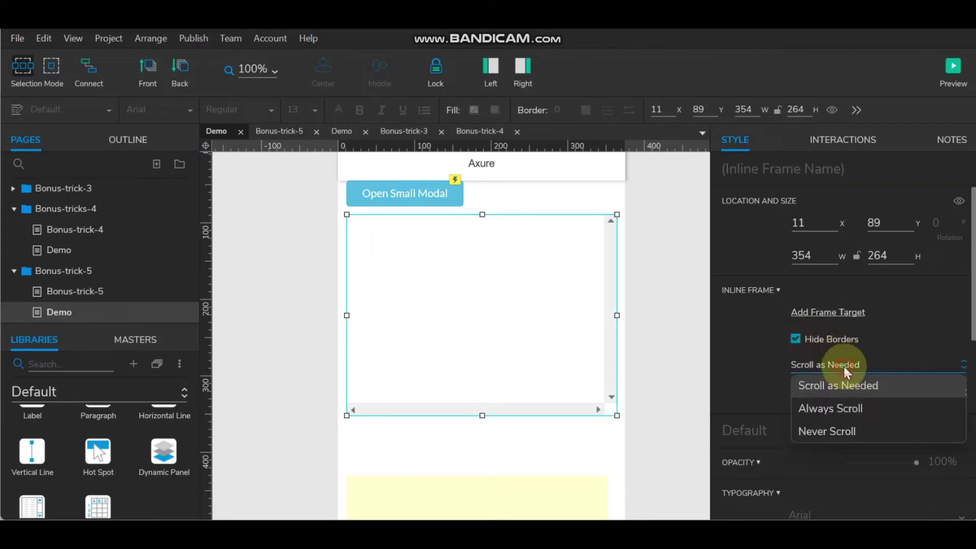
click(853, 430)
click(845, 395)
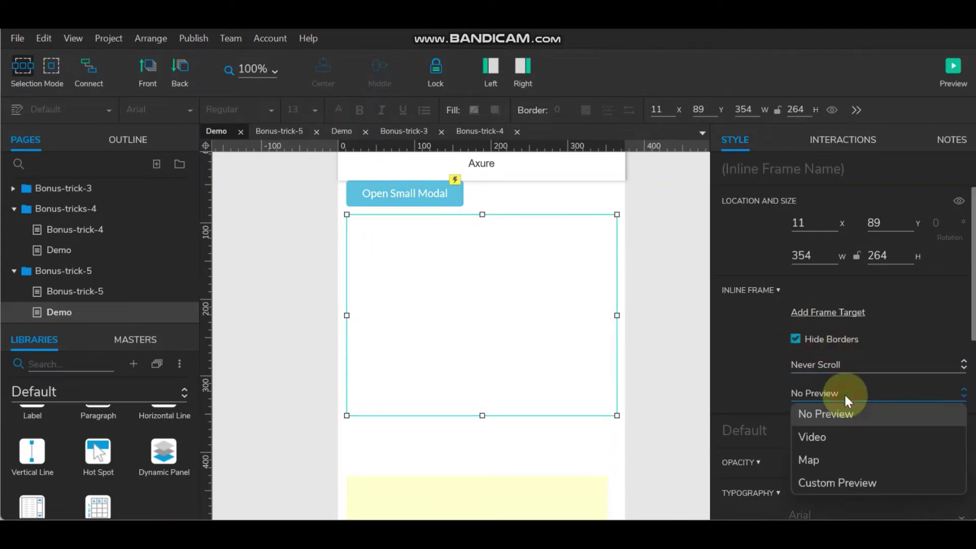
click(850, 453)
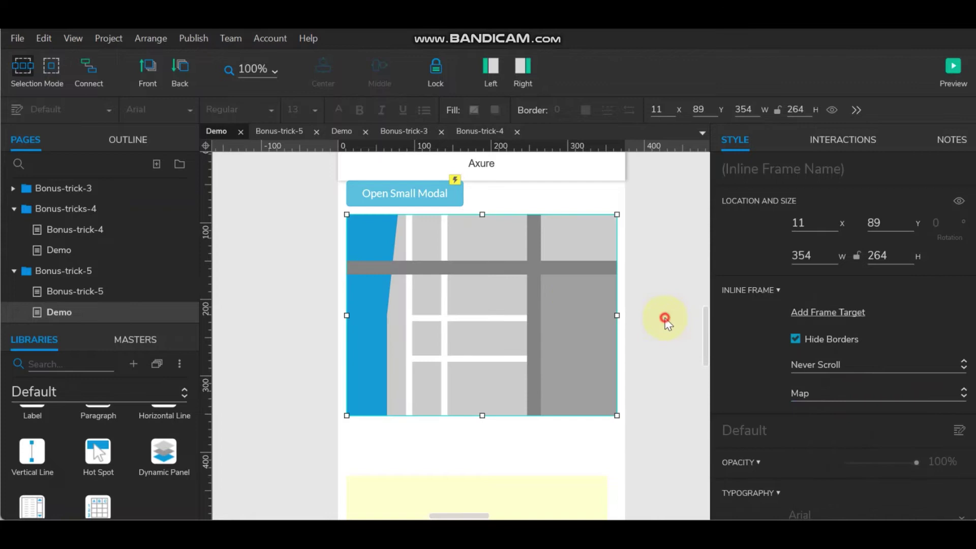
click(666, 321)
scroll(664, 319, down, 3)
- Move the Small Modal panel up over the map and inspect its State1
drag(515, 422, 523, 218)
scroll(504, 391, up, 3)
drag(502, 401, 491, 351)
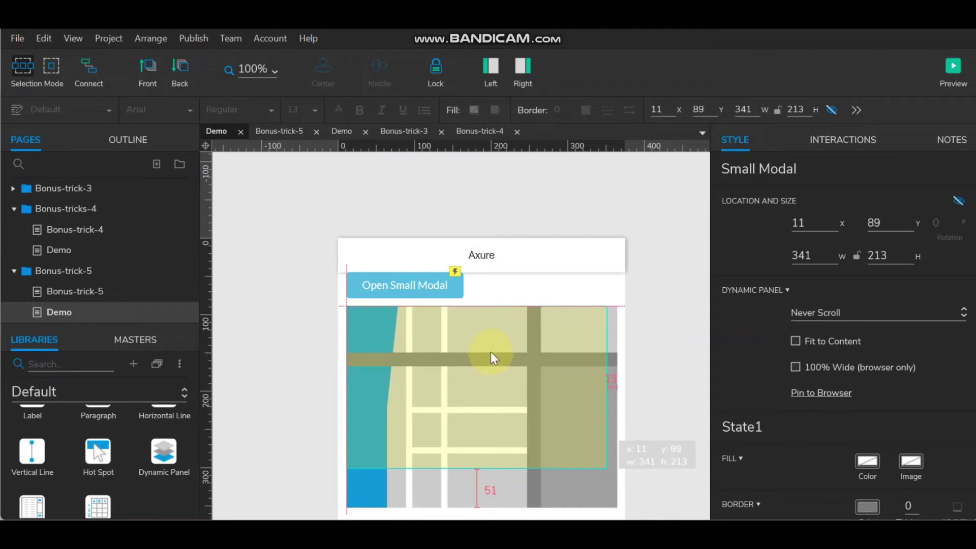
double_click(556, 355)
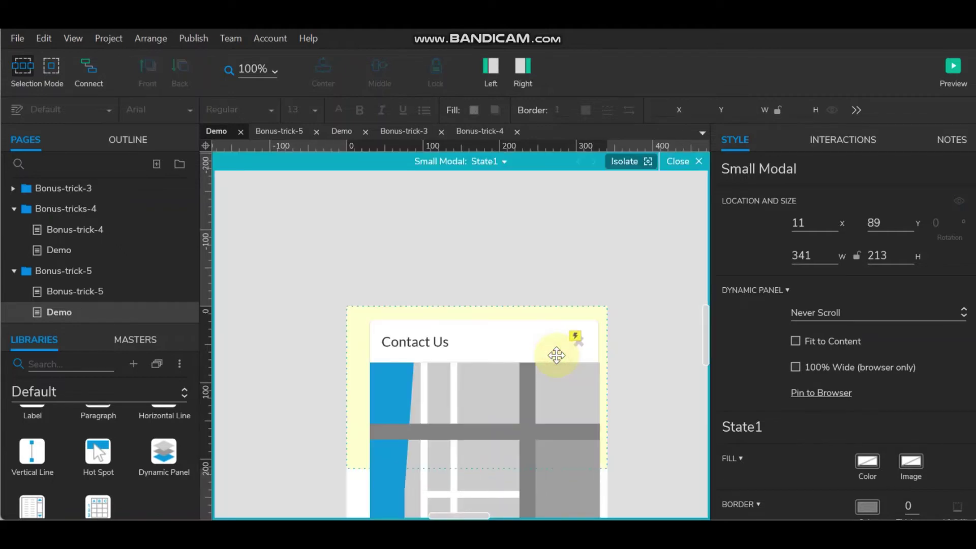
click(693, 161)
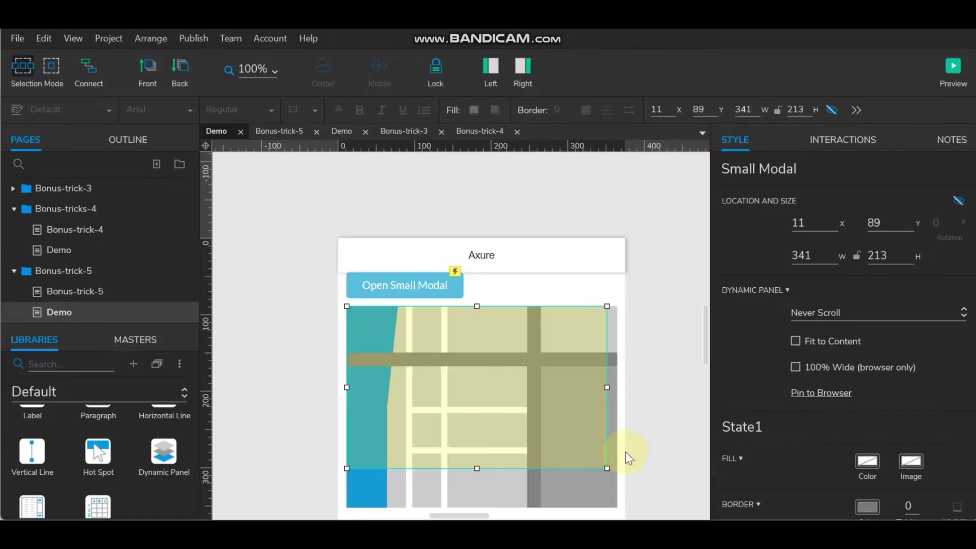
- Stretch the hidden Contact Us panel to 341 × 423, toggling its visibility on and off
scroll(496, 394, down, 3)
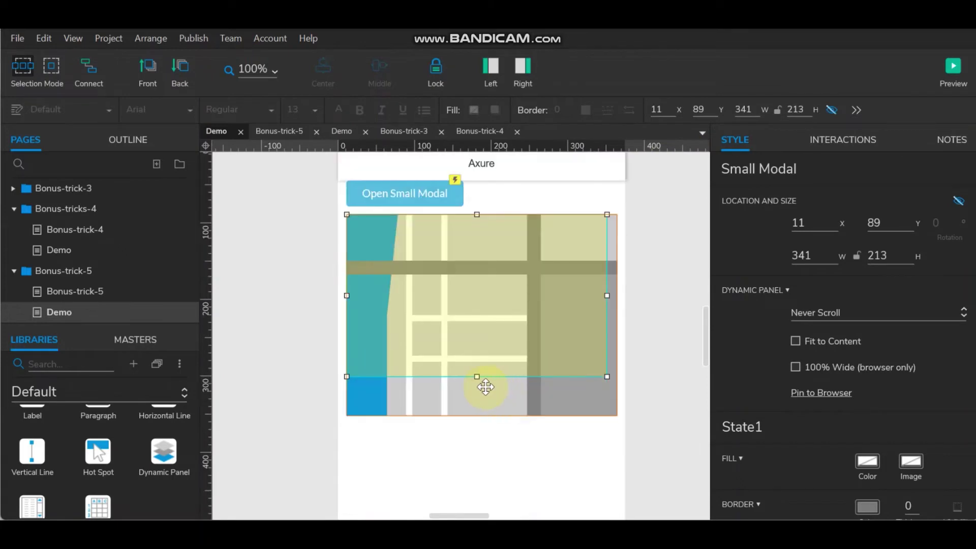
drag(477, 377, 477, 499)
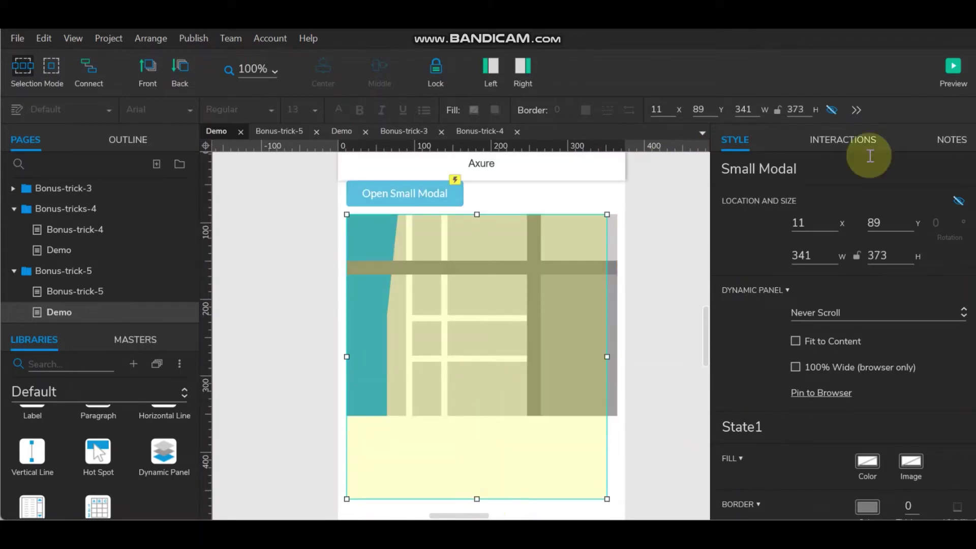
click(832, 111)
scroll(577, 336, down, 3)
scroll(577, 336, down, 3)
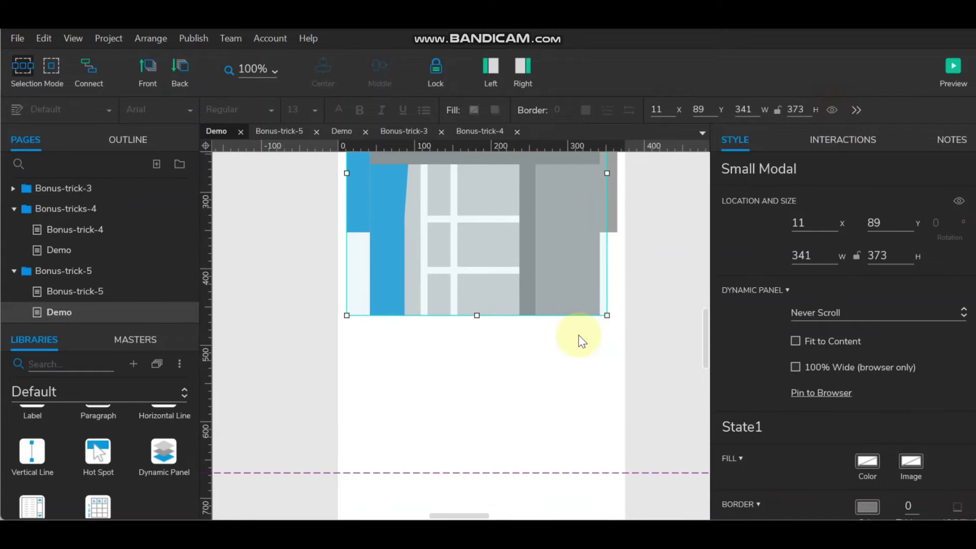
mouse_move(477, 312)
mouse_down()
mouse_move(479, 362)
mouse_move(479, 353)
mouse_up()
scroll(633, 315, up, 3)
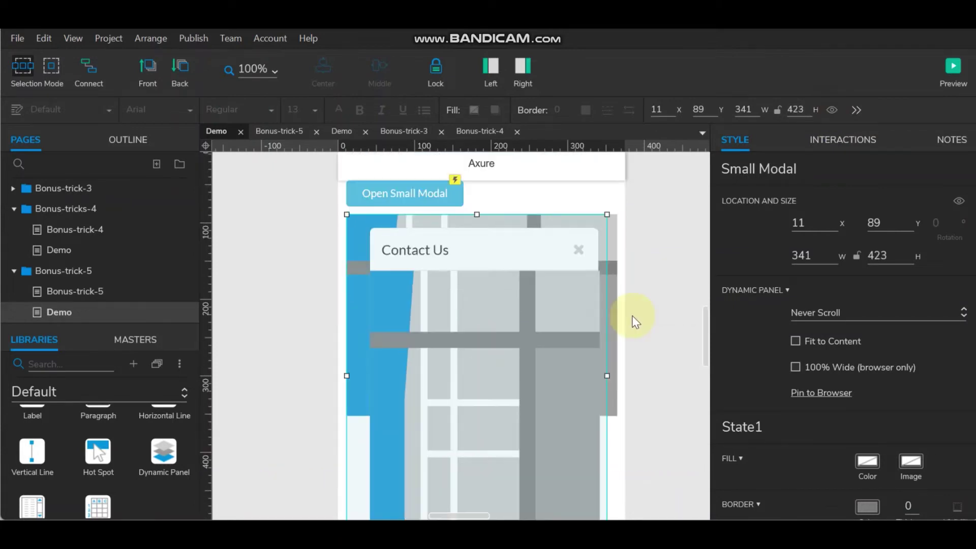
click(832, 110)
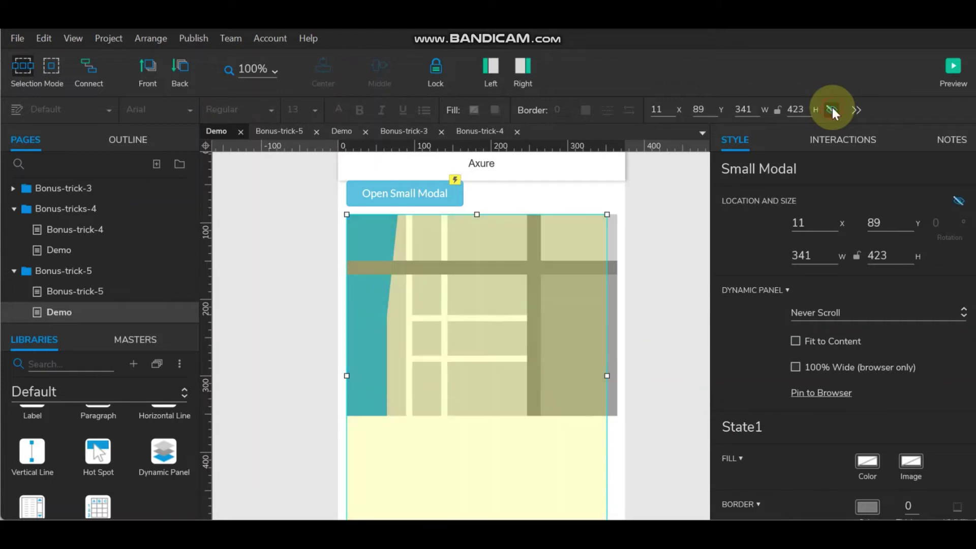
click(683, 215)
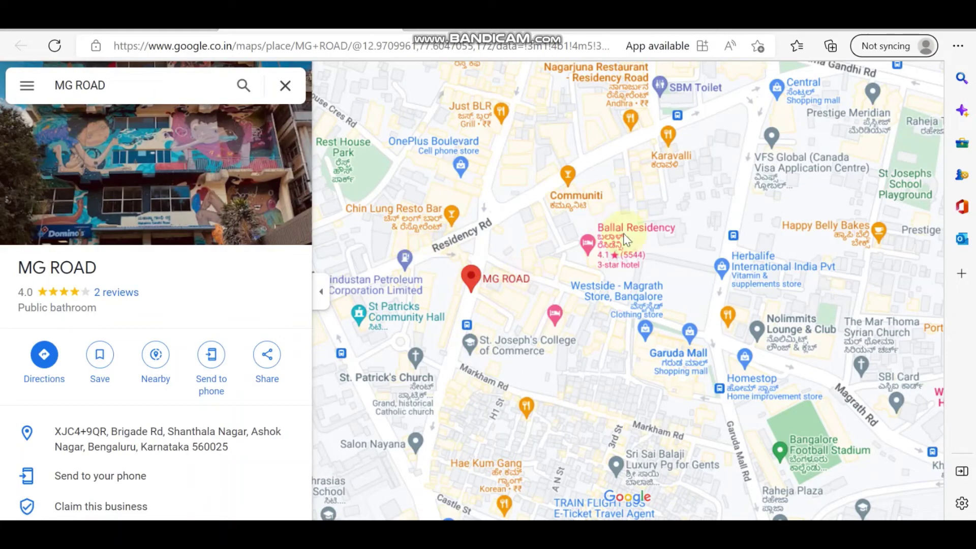
- Copy the MG Road map's HTML from Google Maps' Share or embed map dialog
click(27, 86)
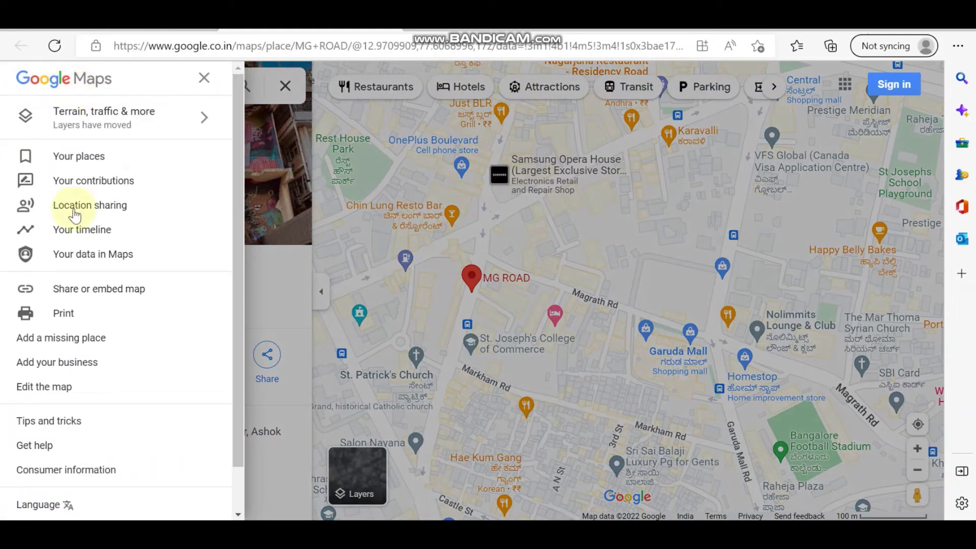
click(95, 291)
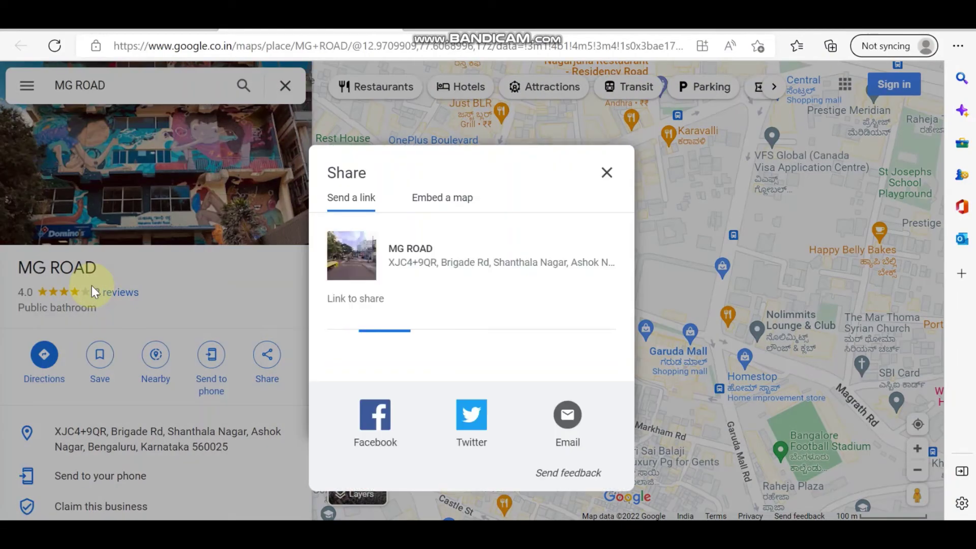
click(440, 199)
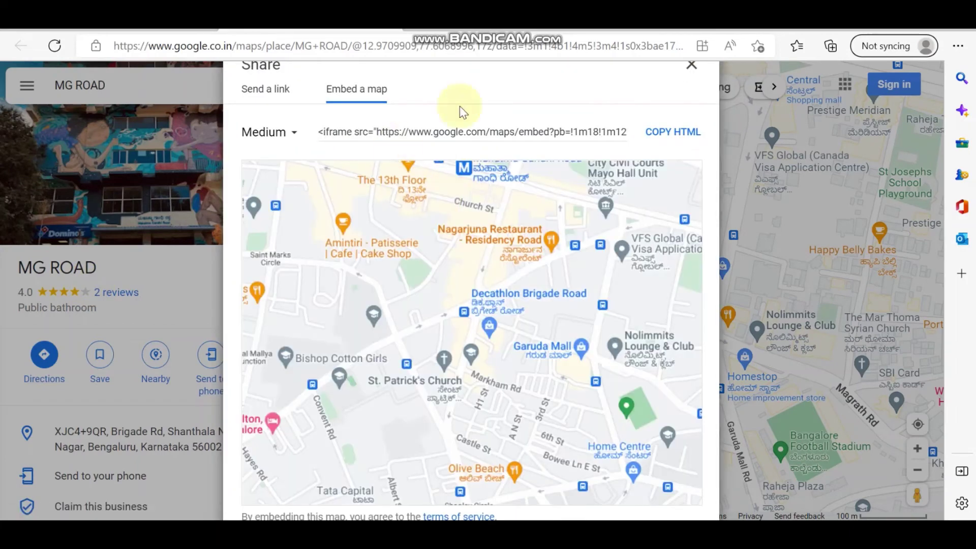
click(679, 132)
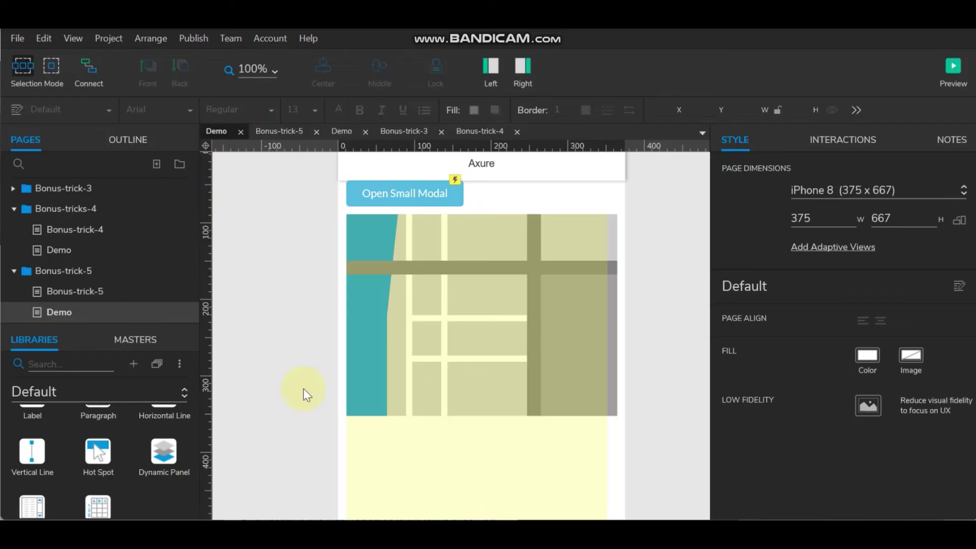
- Set the map frame to link to an external URL and paste the embed code
scroll(534, 320, down, 3)
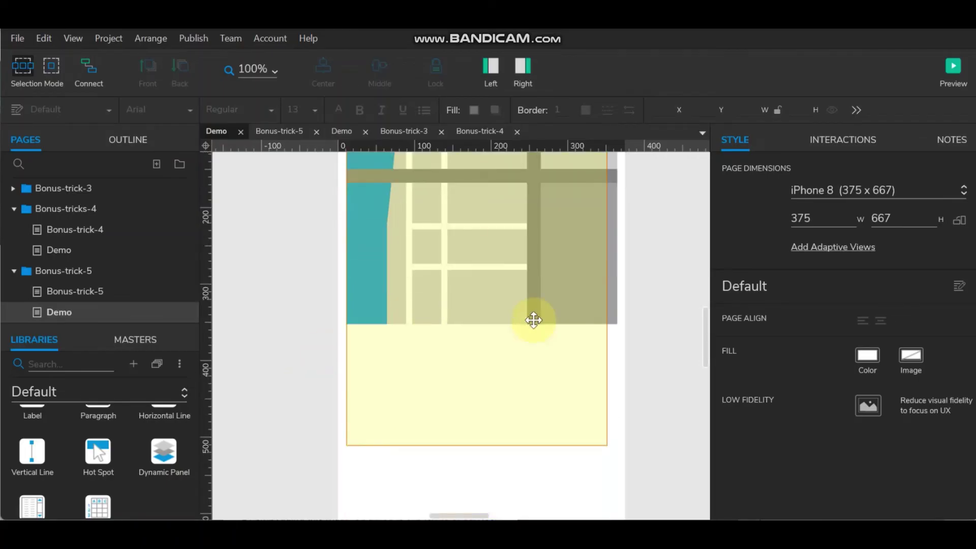
double_click(610, 304)
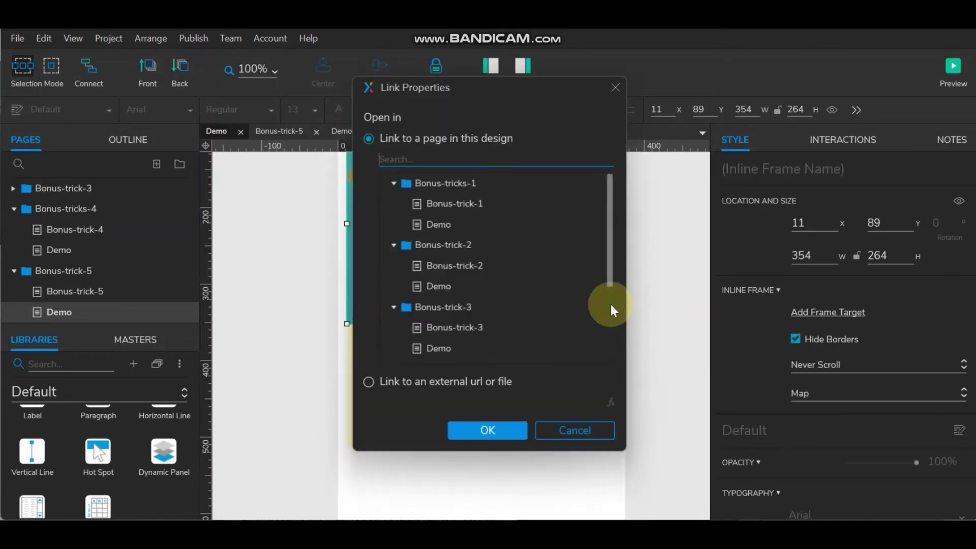
click(560, 429)
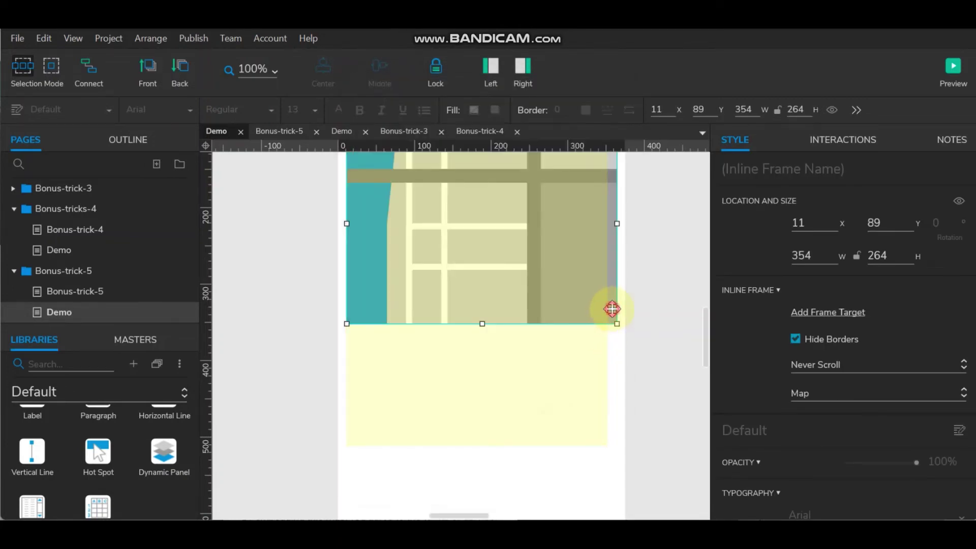
double_click(612, 308)
scroll(425, 332, down, 3)
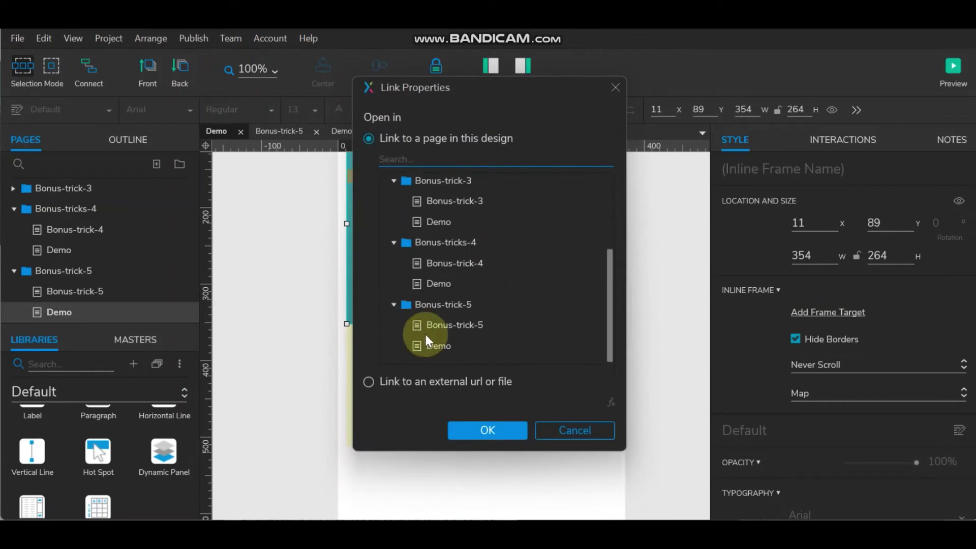
click(369, 383)
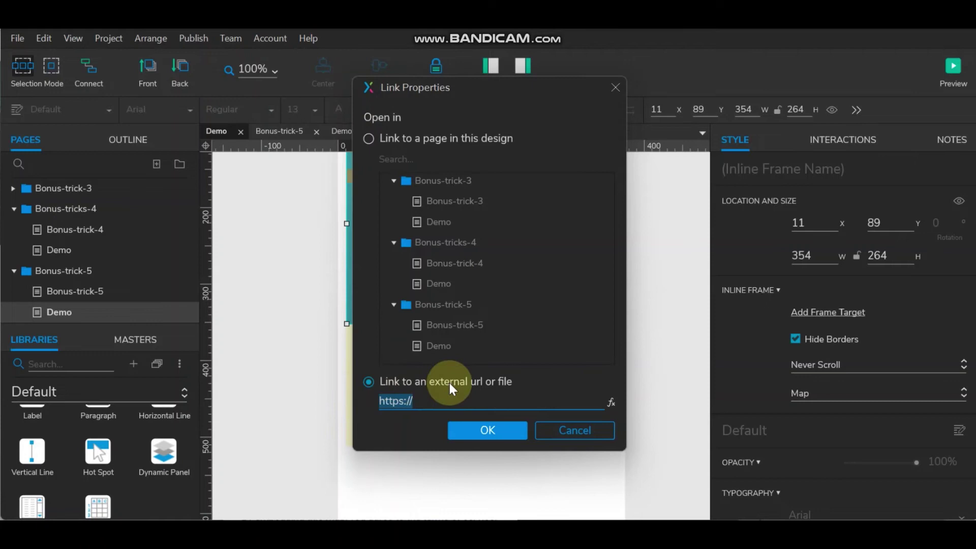
click(612, 404)
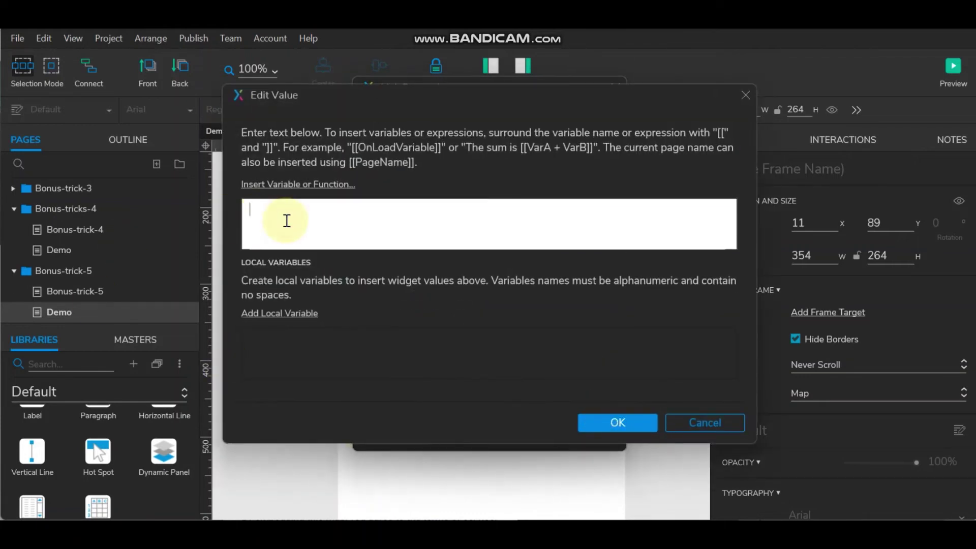
key(ctrl+v)
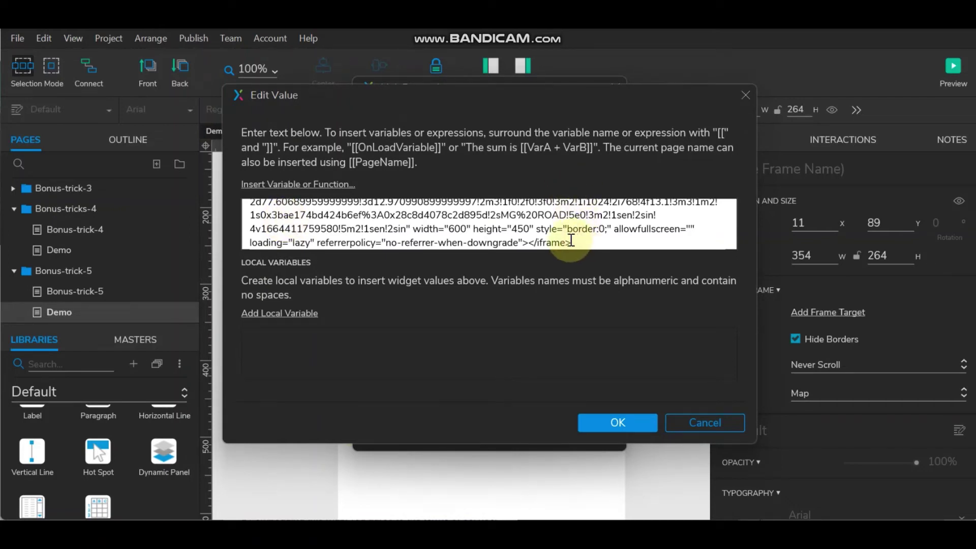
- Trim the pasted iframe code to its src URL and apply it to the frame
drag(571, 243, 405, 227)
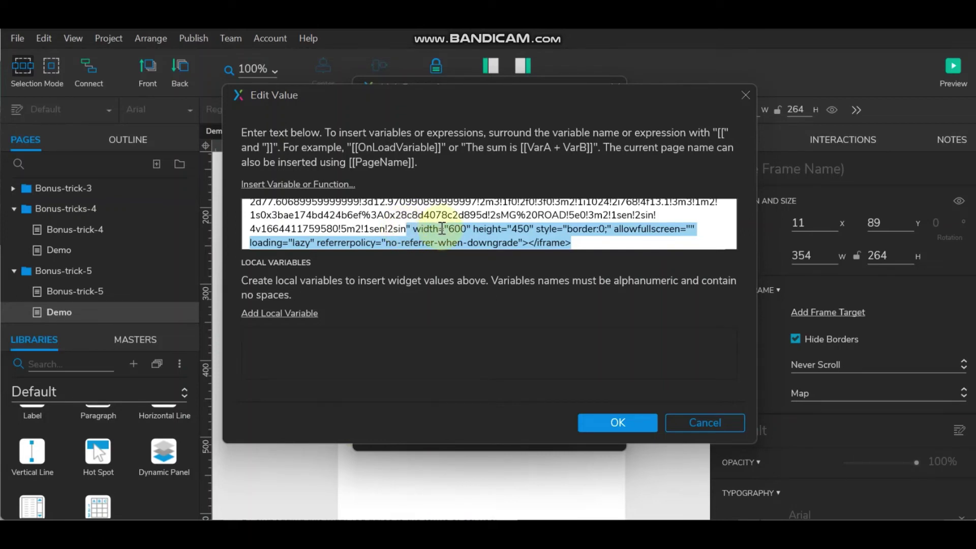
key(Delete)
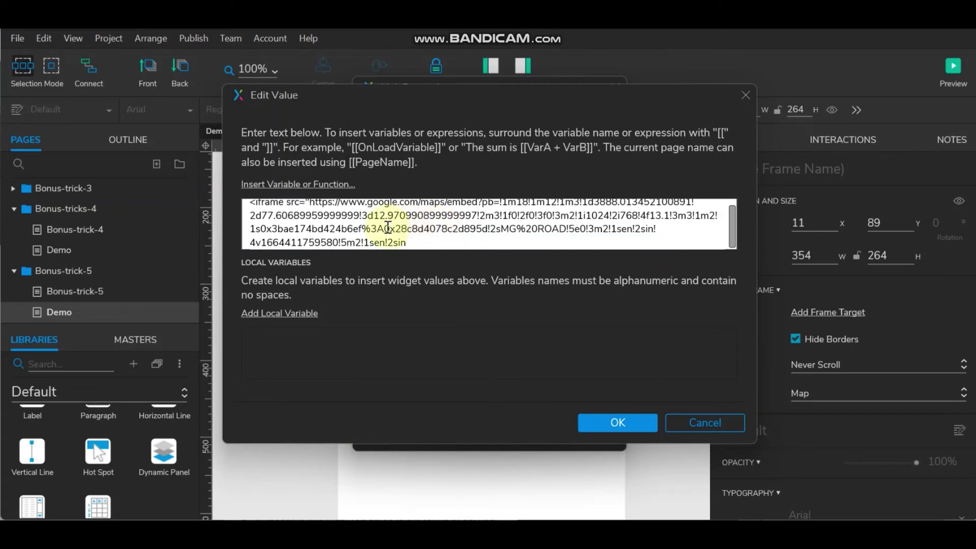
scroll(391, 227, up, 1)
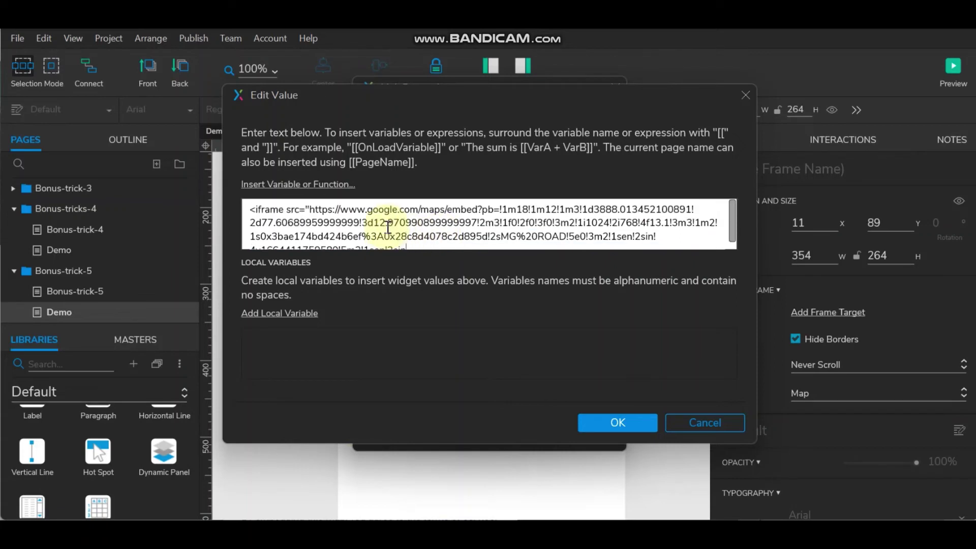
click(247, 210)
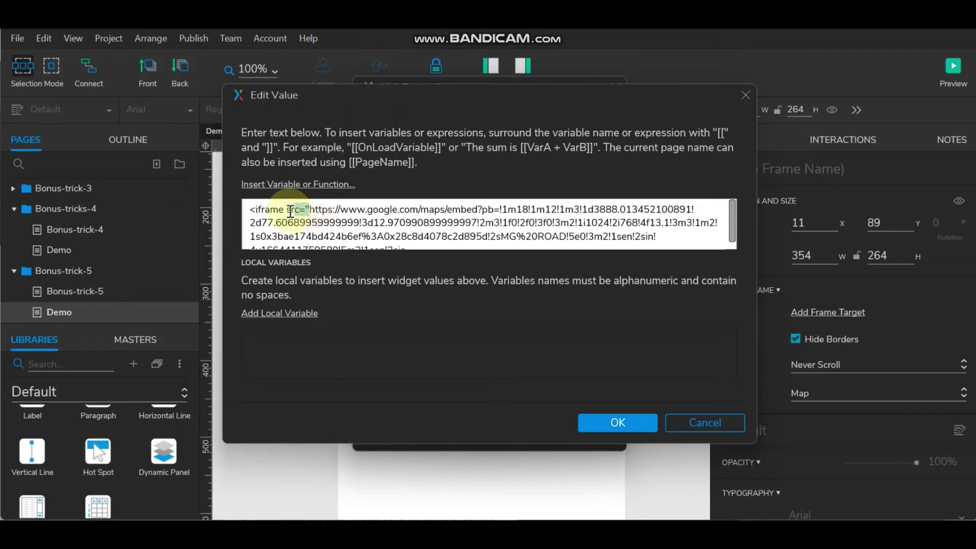
drag(308, 210, 239, 208)
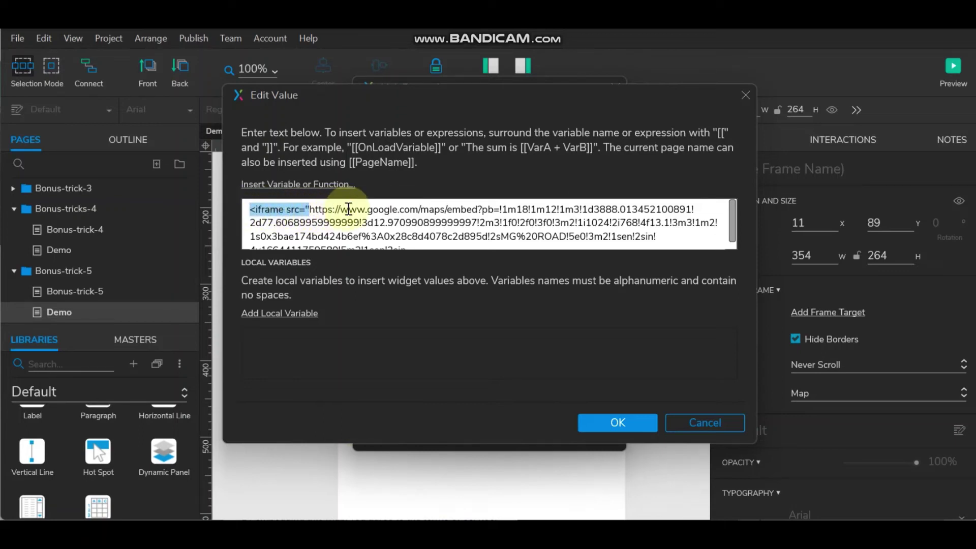
key(BackSpace)
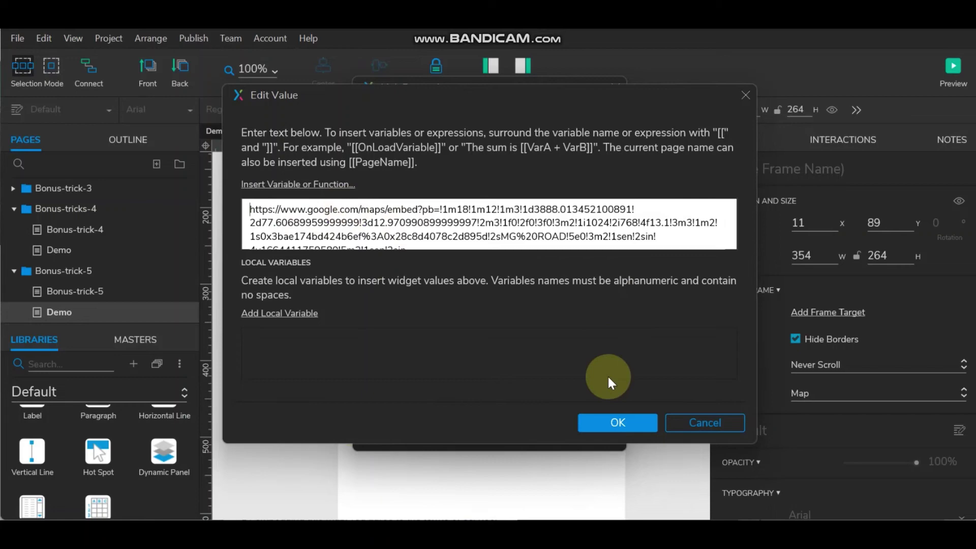
click(605, 420)
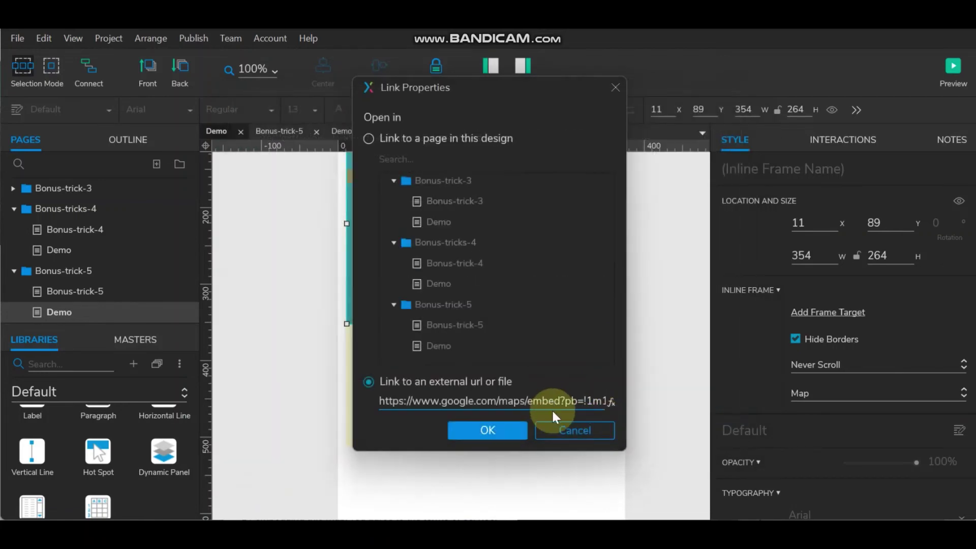
click(512, 428)
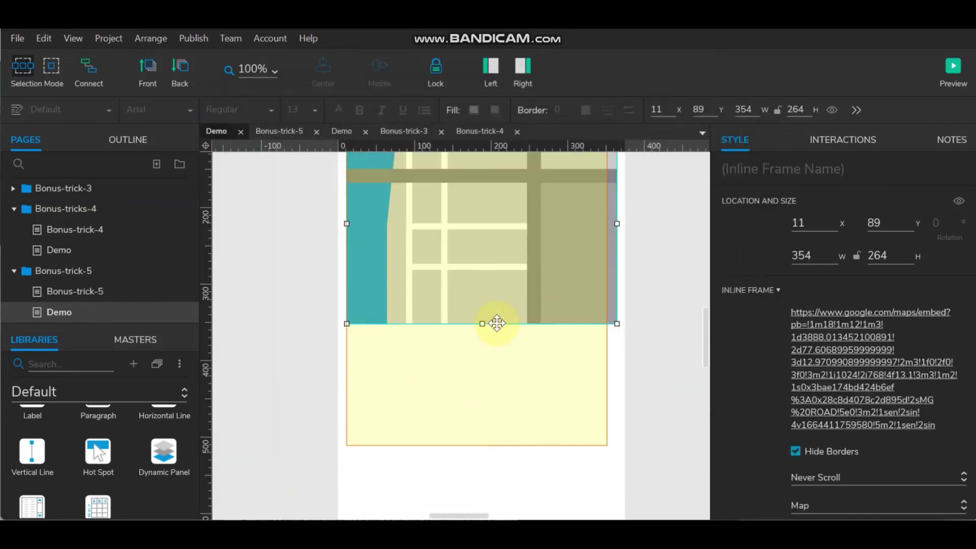
- Open the inline frame inside the Small Modal's State1 and set it to an external URL
double_click(478, 300)
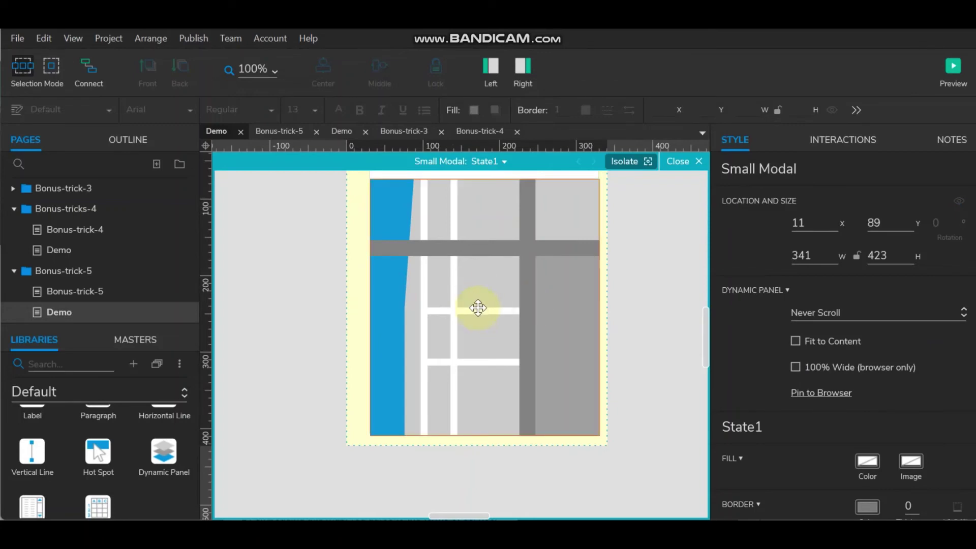
click(483, 307)
double_click(482, 307)
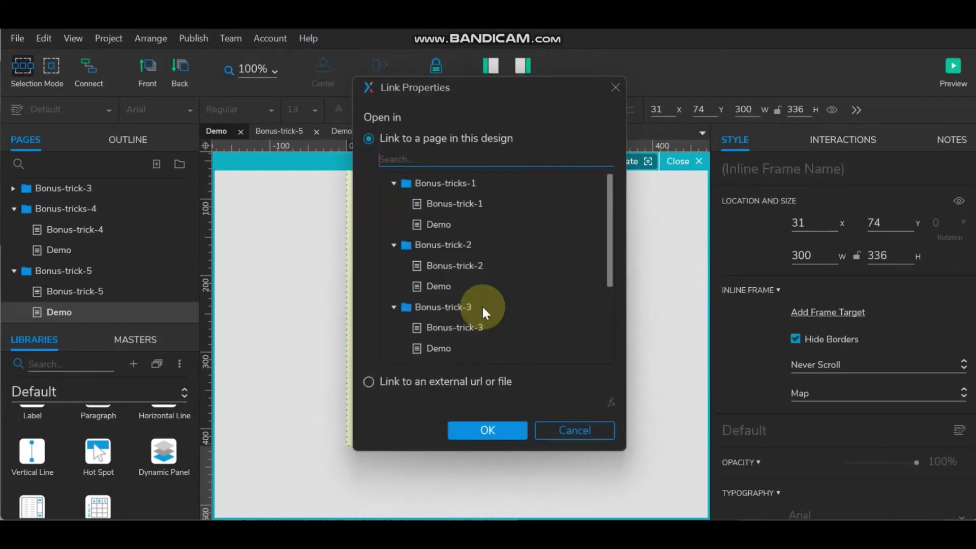
click(392, 381)
- Paste the Google Maps embed code as the URL, strip the iframe tags, and apply
click(612, 402)
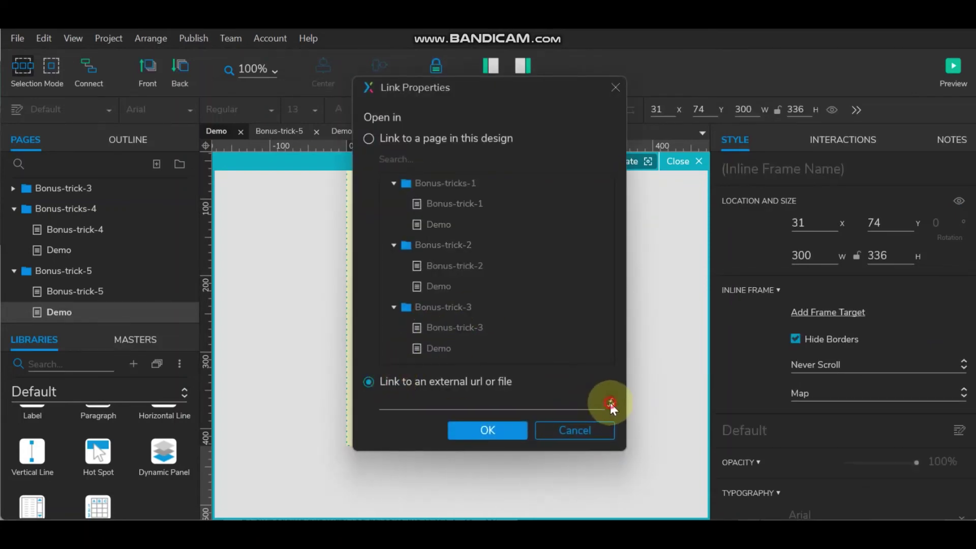
click(292, 220)
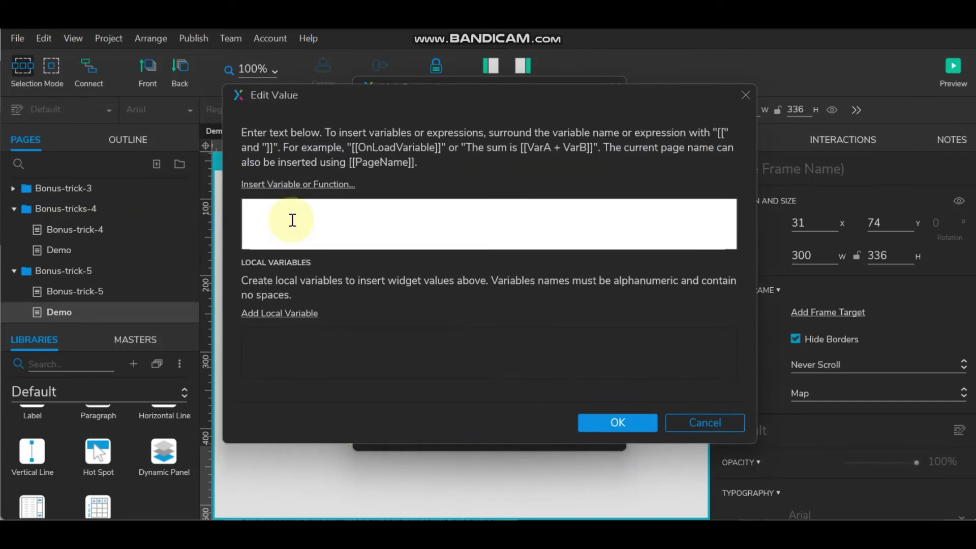
key(ctrl+v)
drag(572, 243, 407, 230)
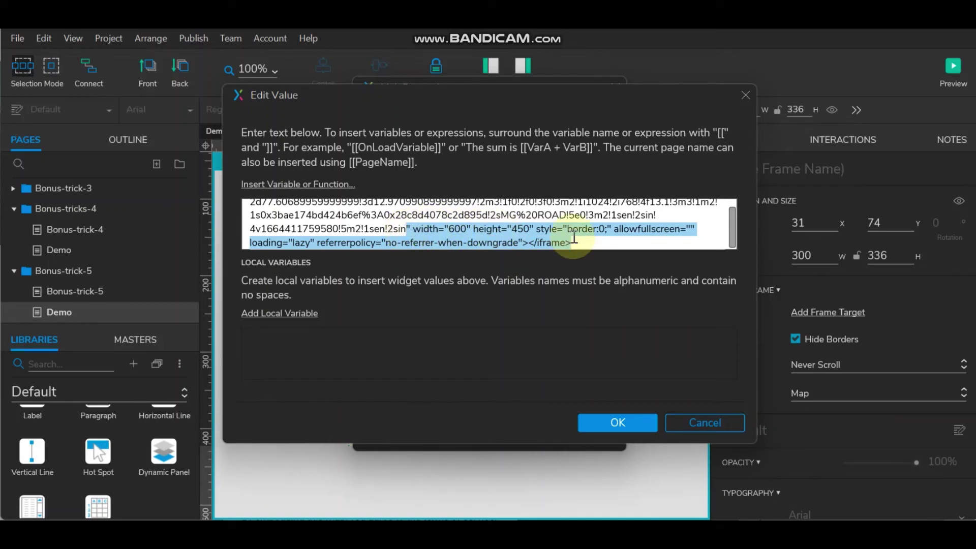
key(BackSpace)
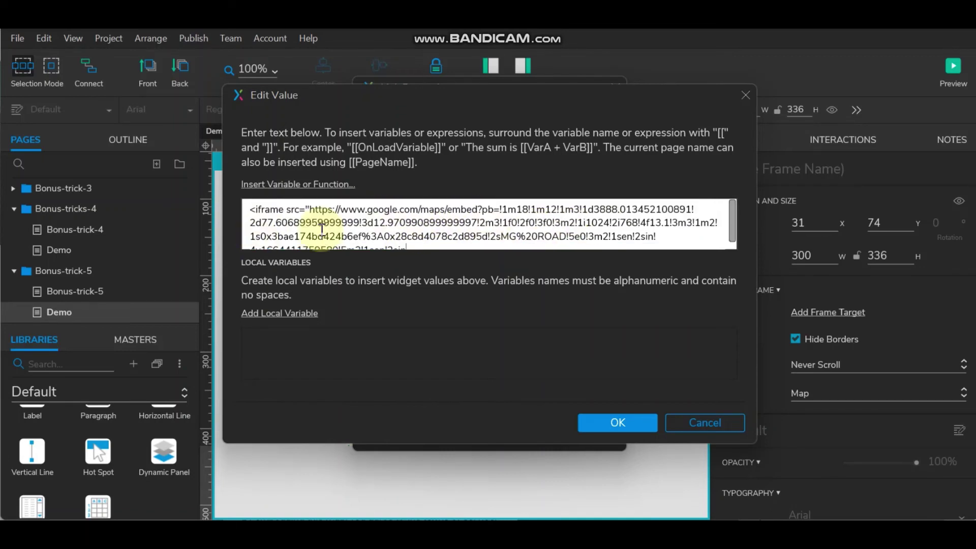
drag(310, 208, 239, 211)
key(BackSpace)
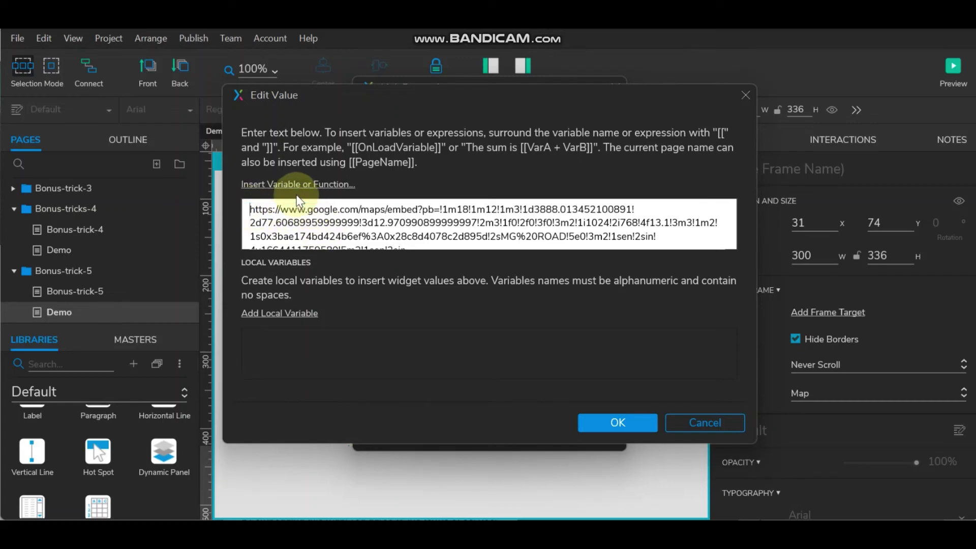
click(638, 421)
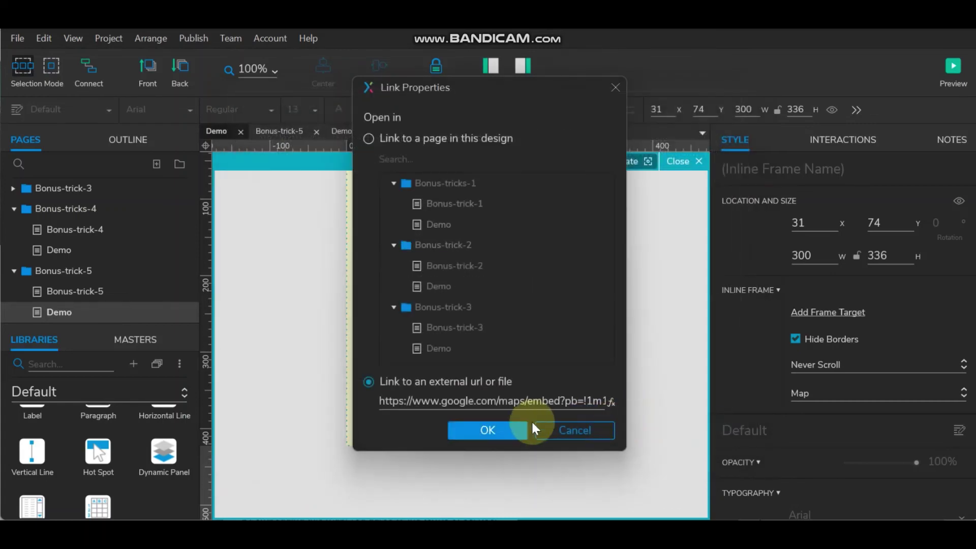
click(518, 428)
scroll(643, 283, up, 3)
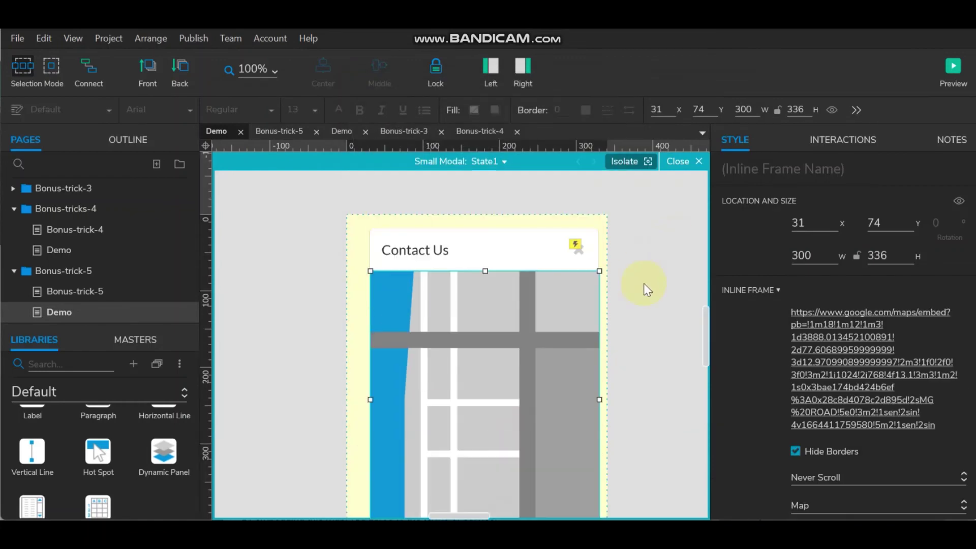
- Close the state editor and relabel the Open Small Modal button as 'Contact Us'
click(680, 161)
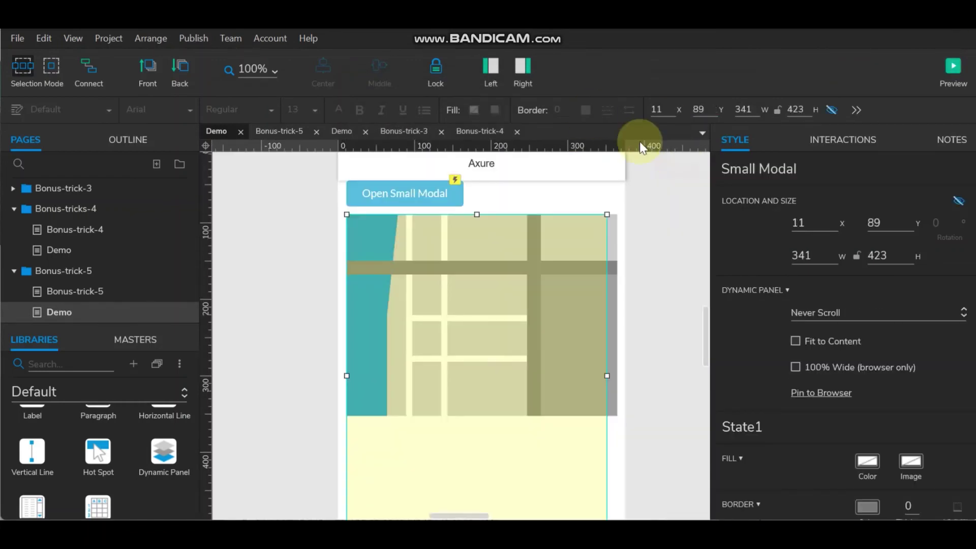
double_click(417, 193)
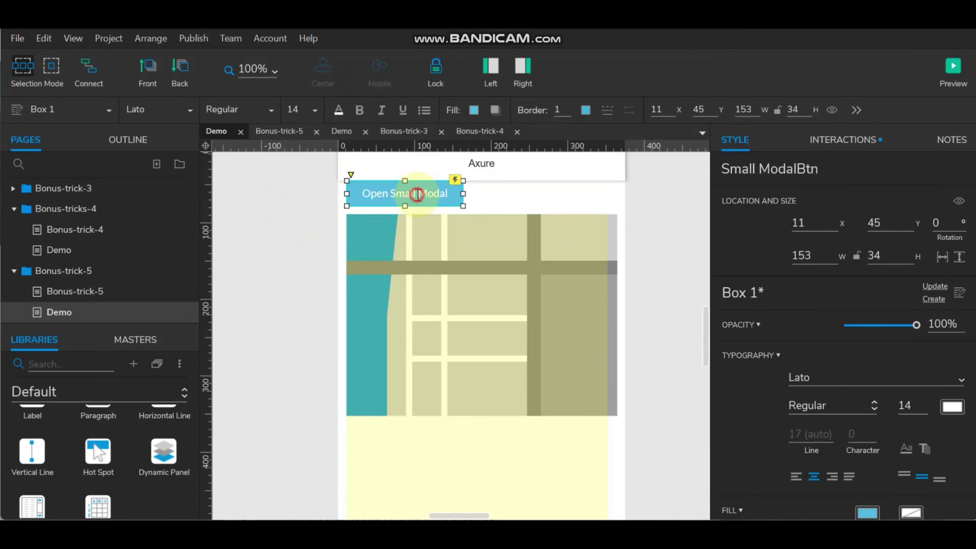
text(Con)
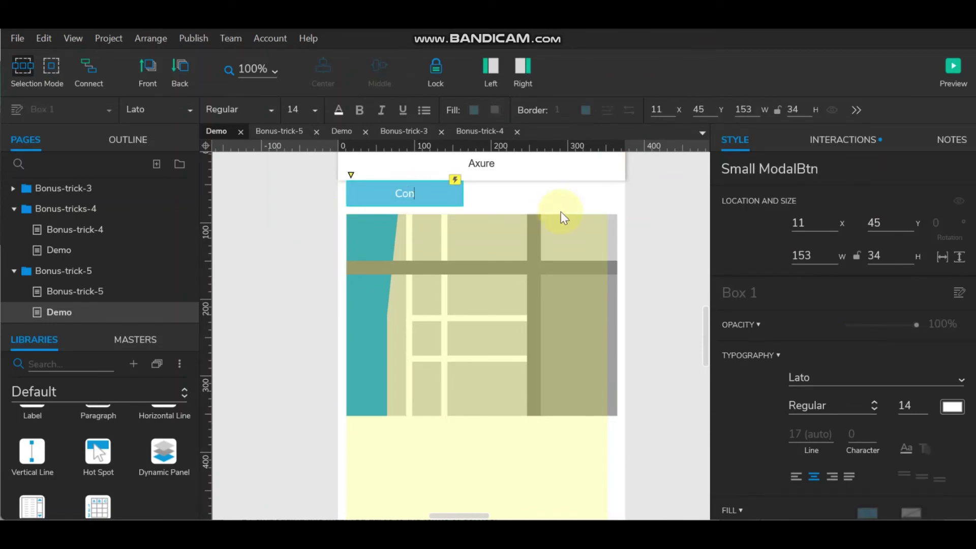
text(tact )
text(Us)
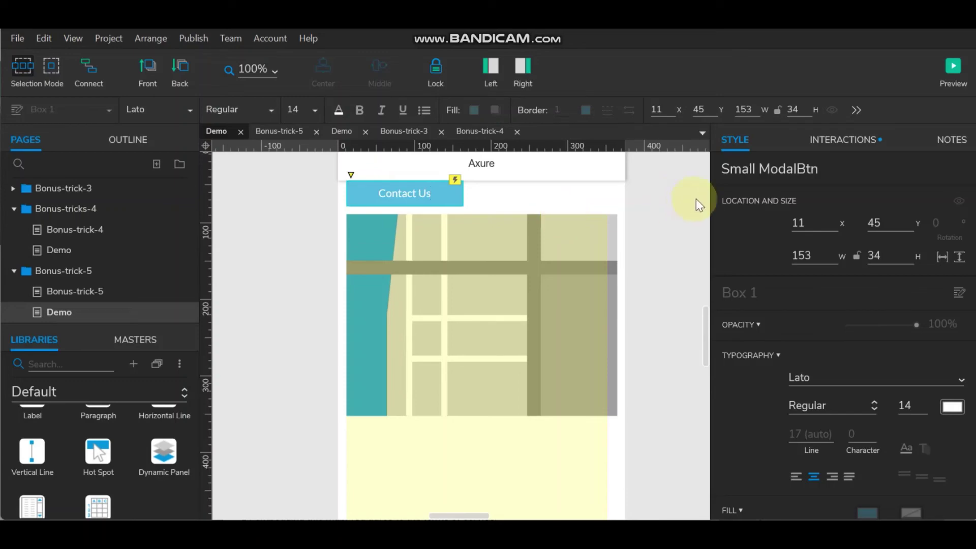
click(660, 198)
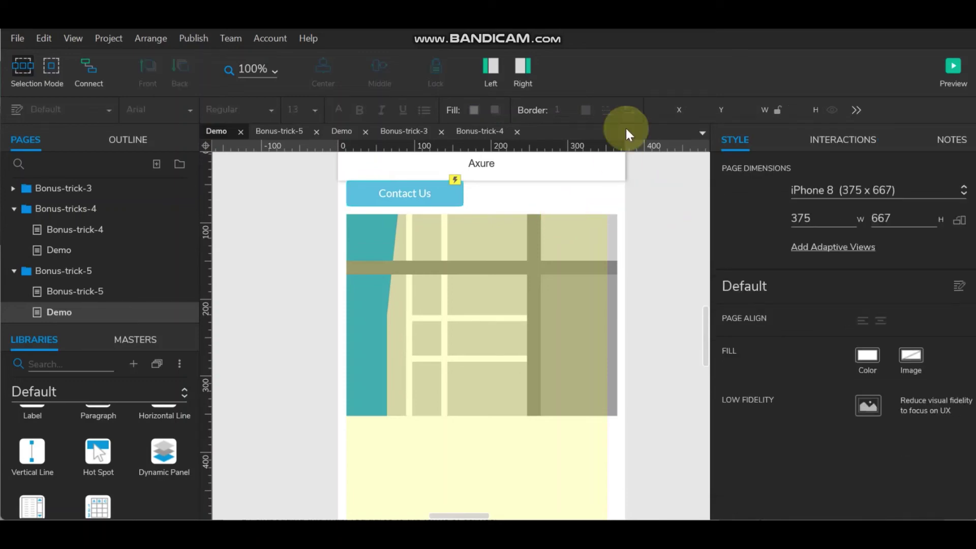
- Preview the Demo page in the browser and zoom into the embedded map
click(954, 65)
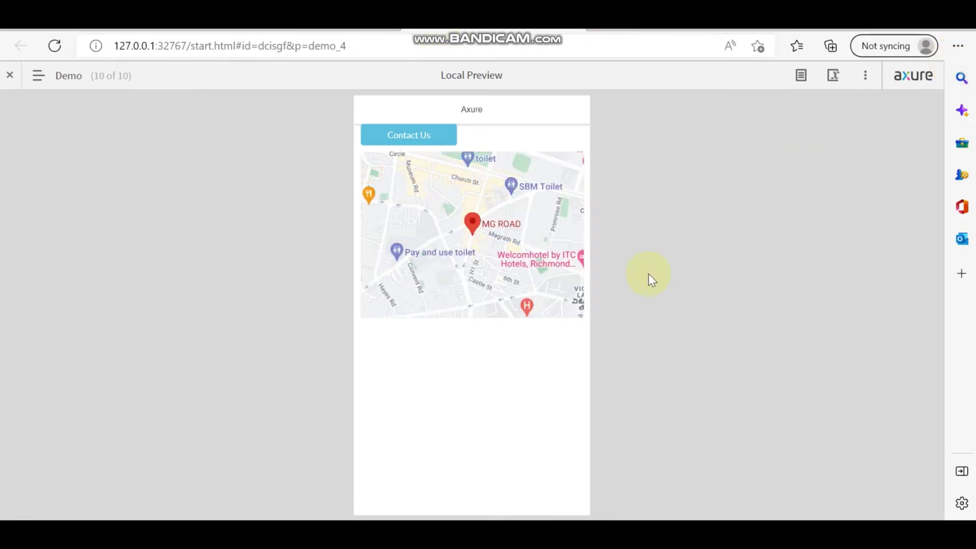
scroll(480, 237, down, 2)
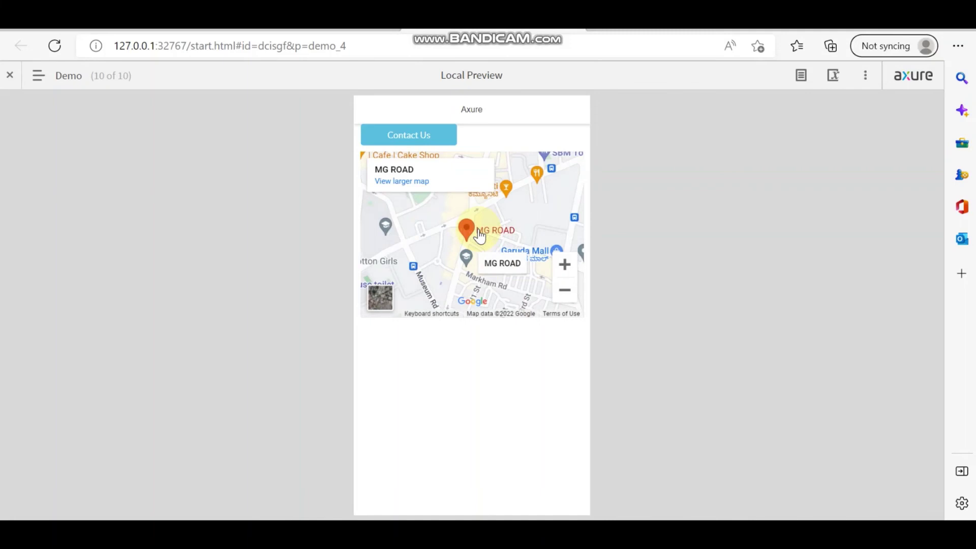
ctrl+scroll(475, 239, up, 3)
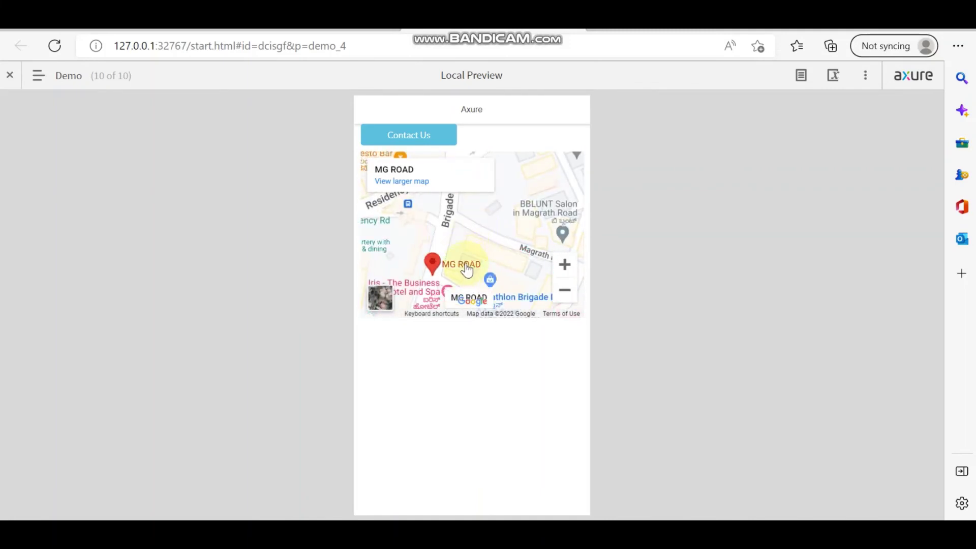
ctrl+scroll(465, 268, up, 1)
ctrl+scroll(454, 244, up, 1)
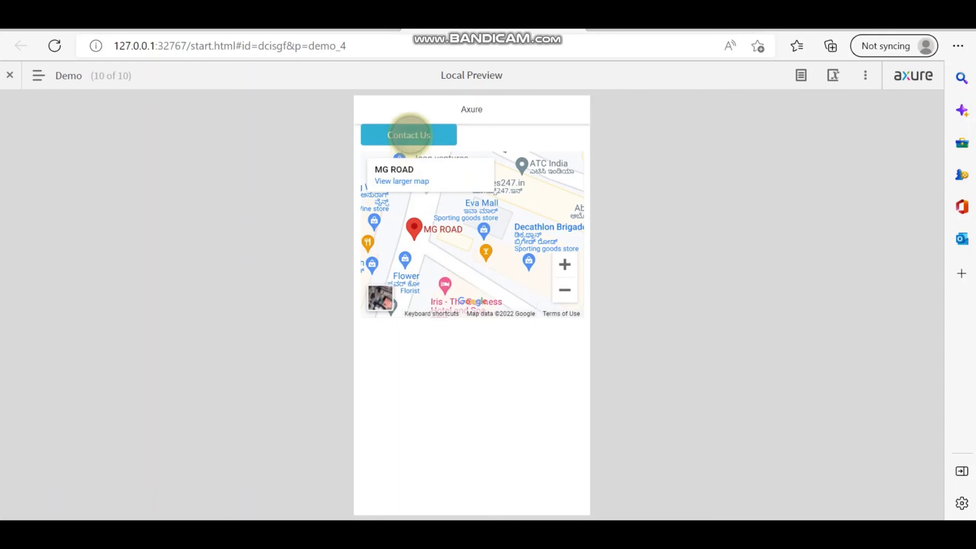
- Open the Contact Us popup, zoom its MG Road map, then close it
click(411, 135)
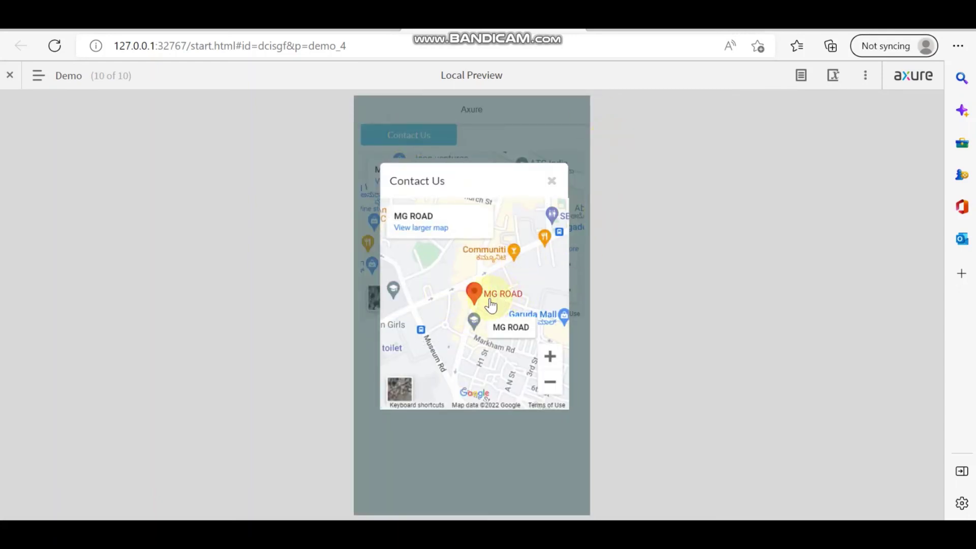
scroll(491, 306, up, 2)
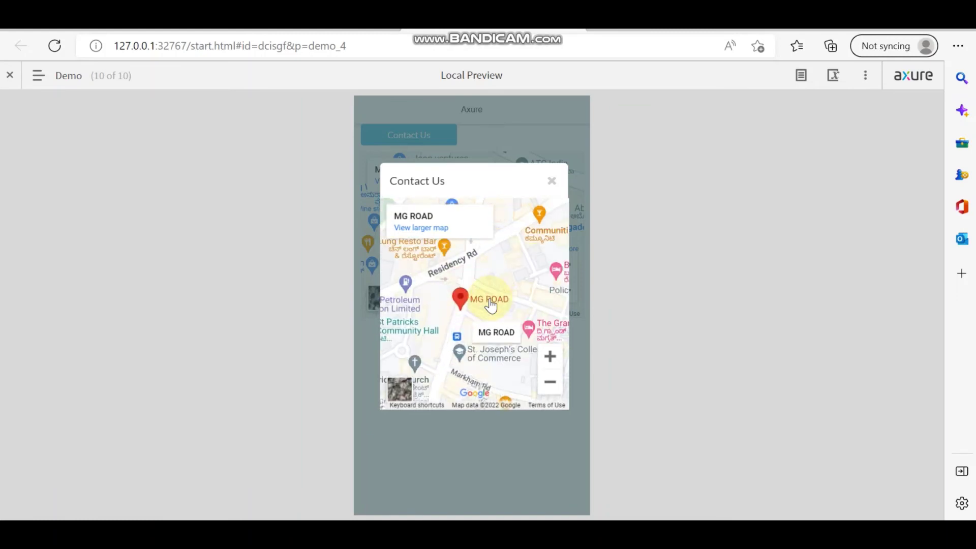
scroll(489, 300, up, 2)
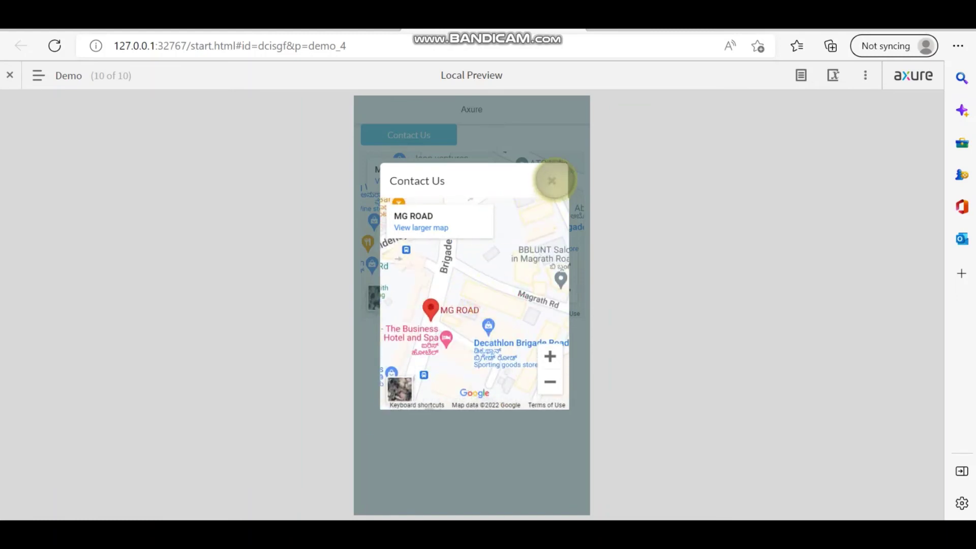
click(552, 181)
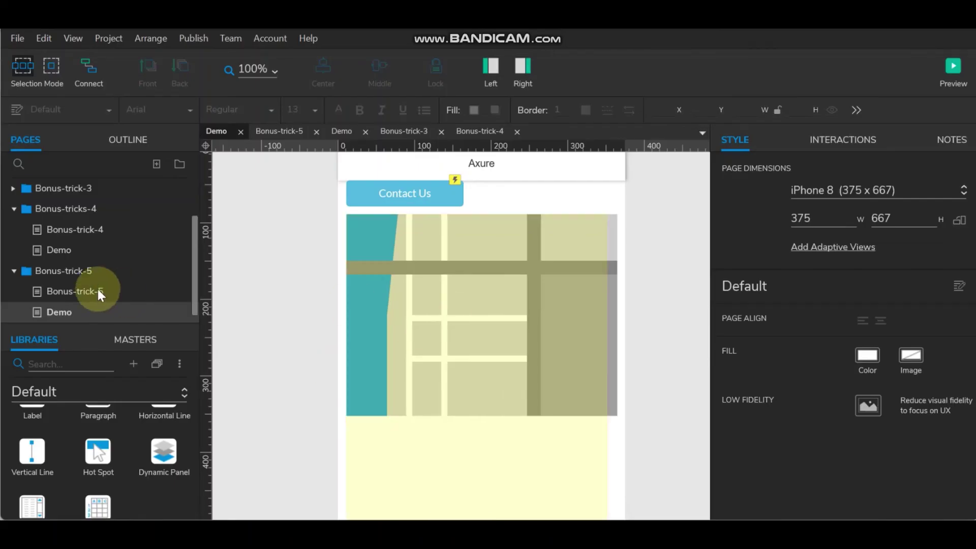
- Preview the Bonus-trick-5 page and follow its Drag and Drop Google Map example link
click(96, 288)
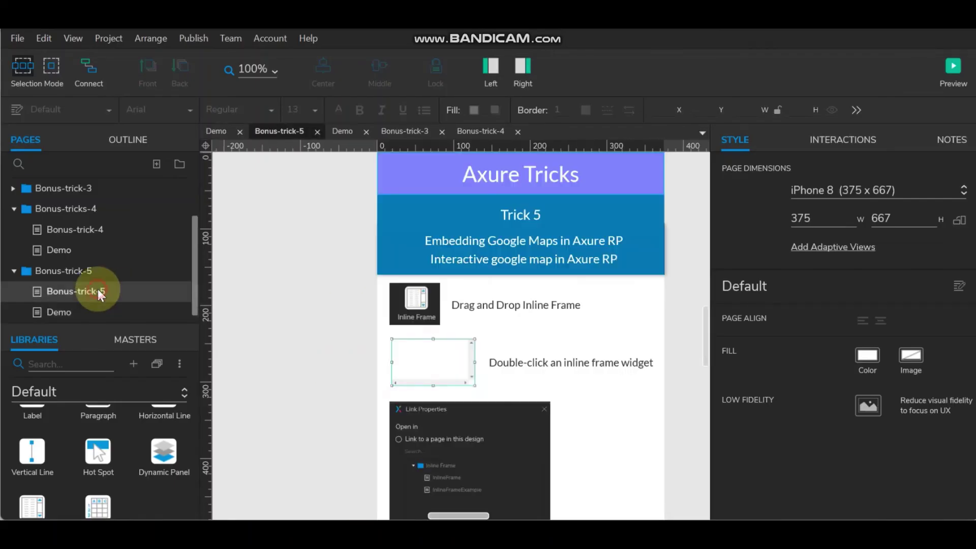
click(952, 69)
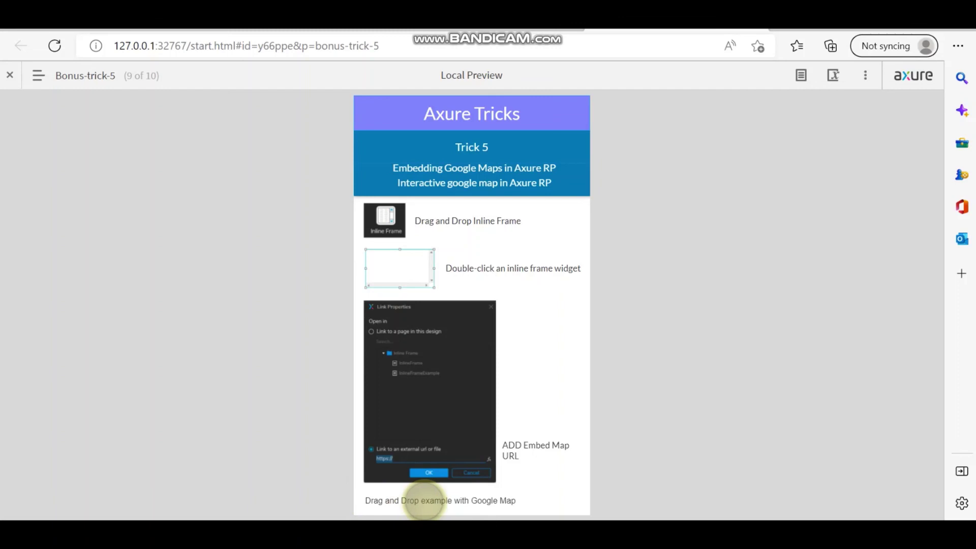
click(423, 501)
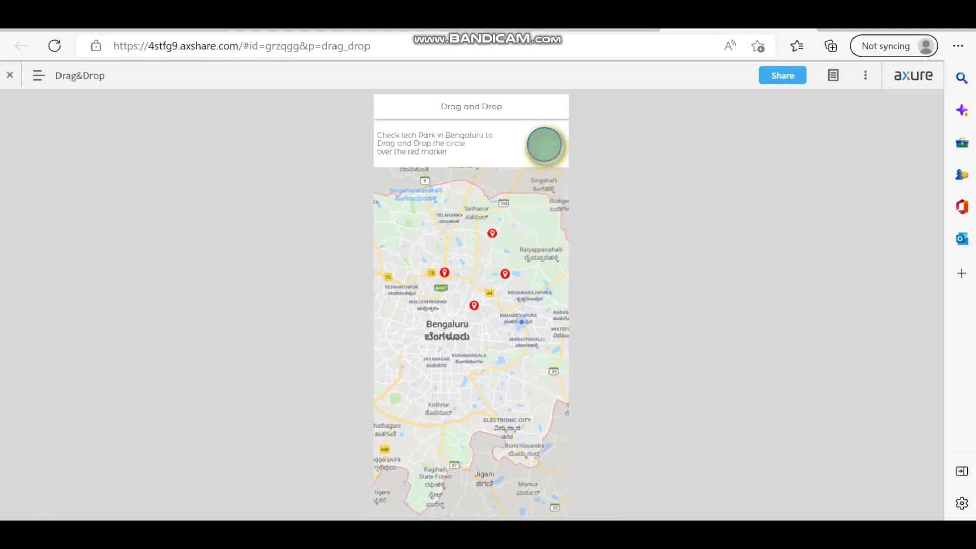
- Drag the header circle onto the red Bengaluru marker to reveal RMZ Ecospace details
drag(544, 144, 419, 319)
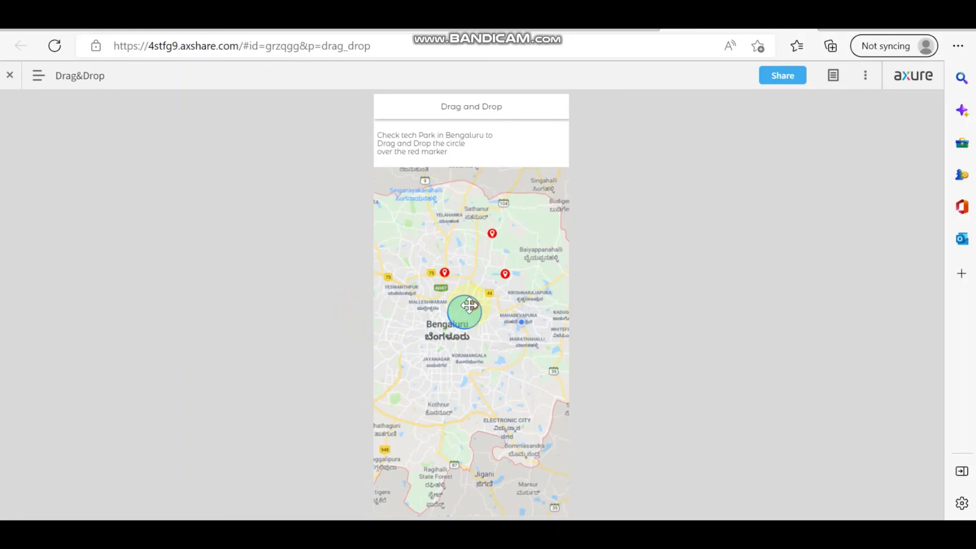
drag(469, 306, 474, 305)
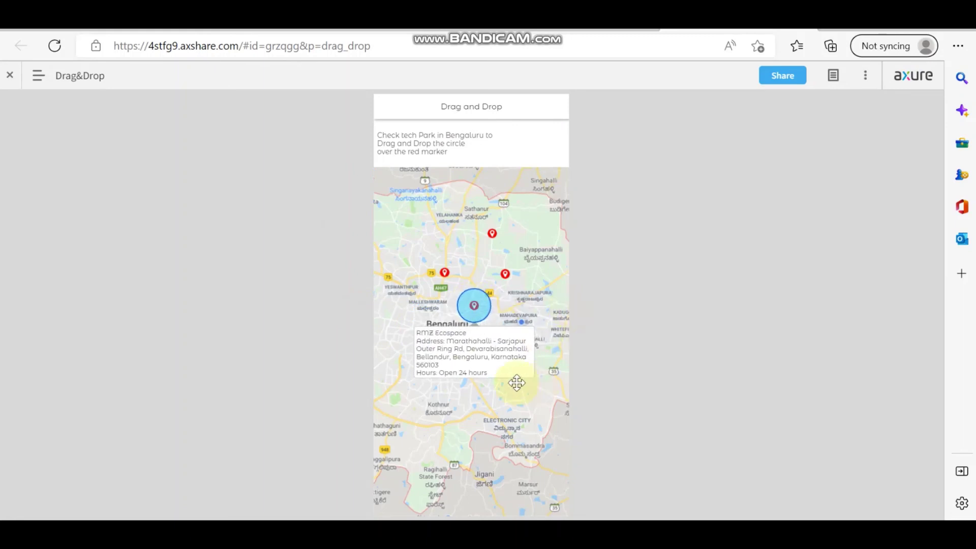